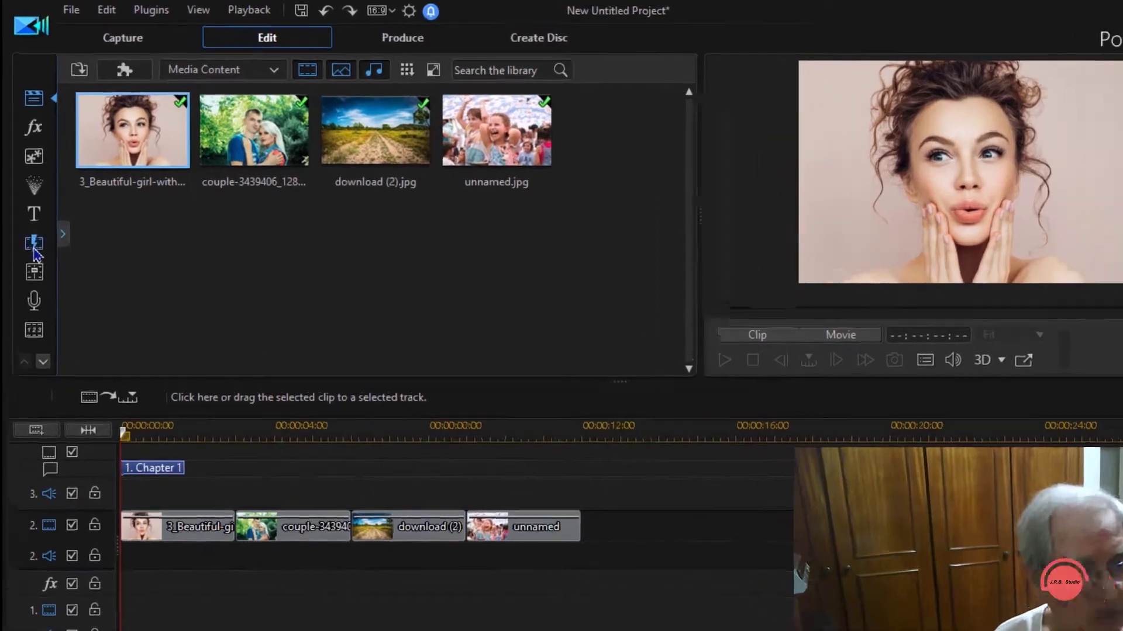
- Add the Rotate CW transition from the General category to My Favorites and open the favorites list
{"action": "left_click", "coordinate": [31, 221]}
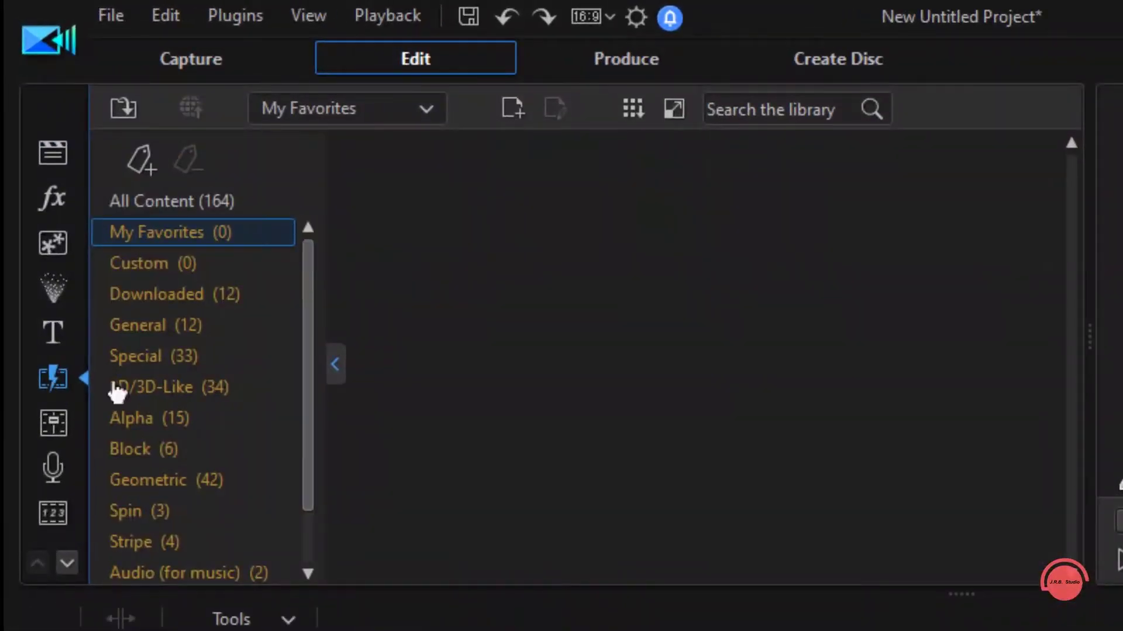
{"action": "left_click", "coordinate": [167, 294]}
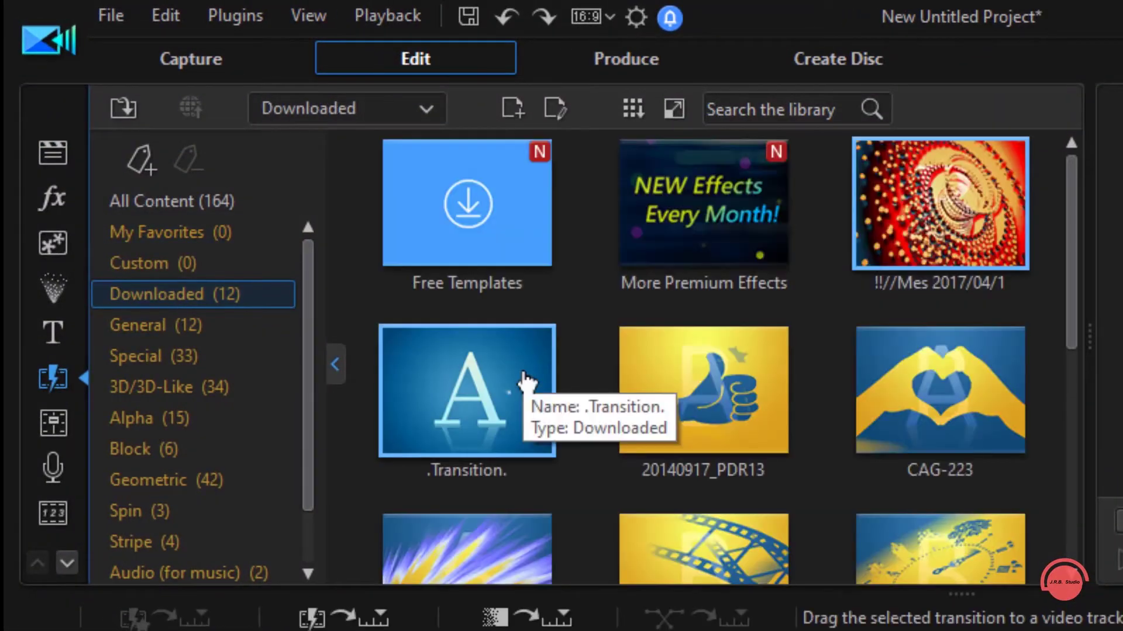
{"action": "left_click", "coordinate": [224, 339]}
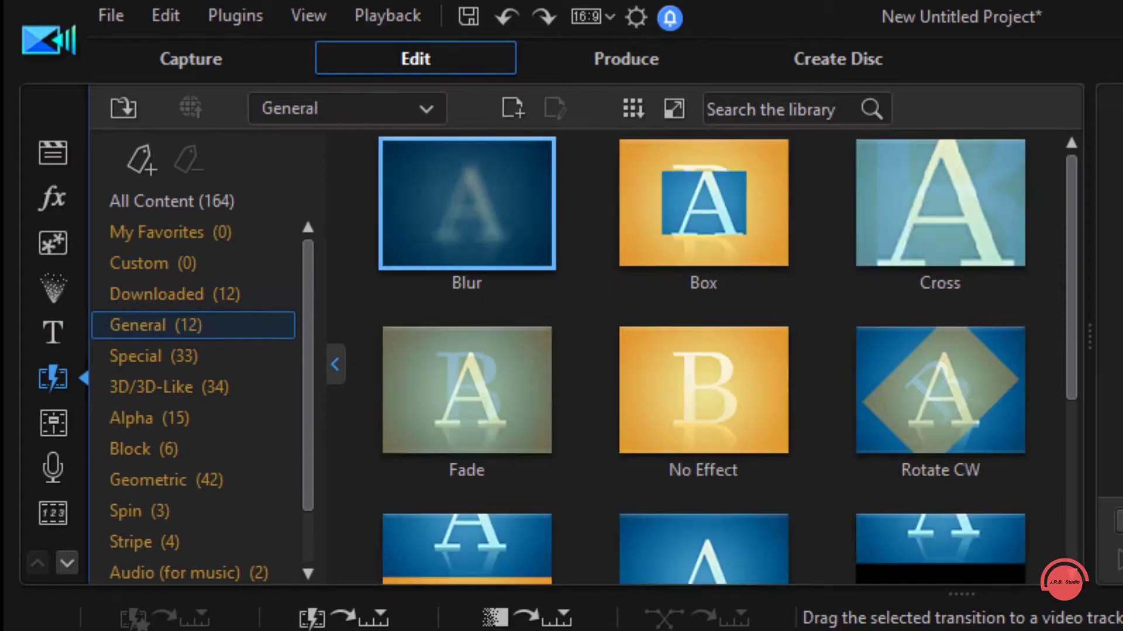
{"action": "left_click", "coordinate": [952, 416]}
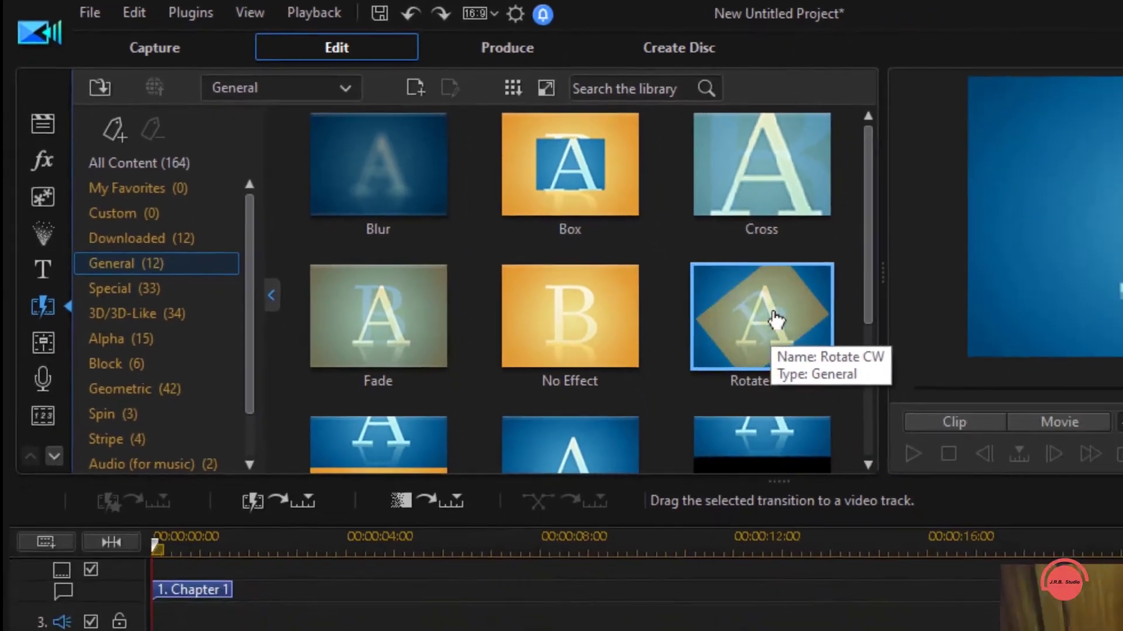
{"action": "right_click", "coordinate": [774, 320]}
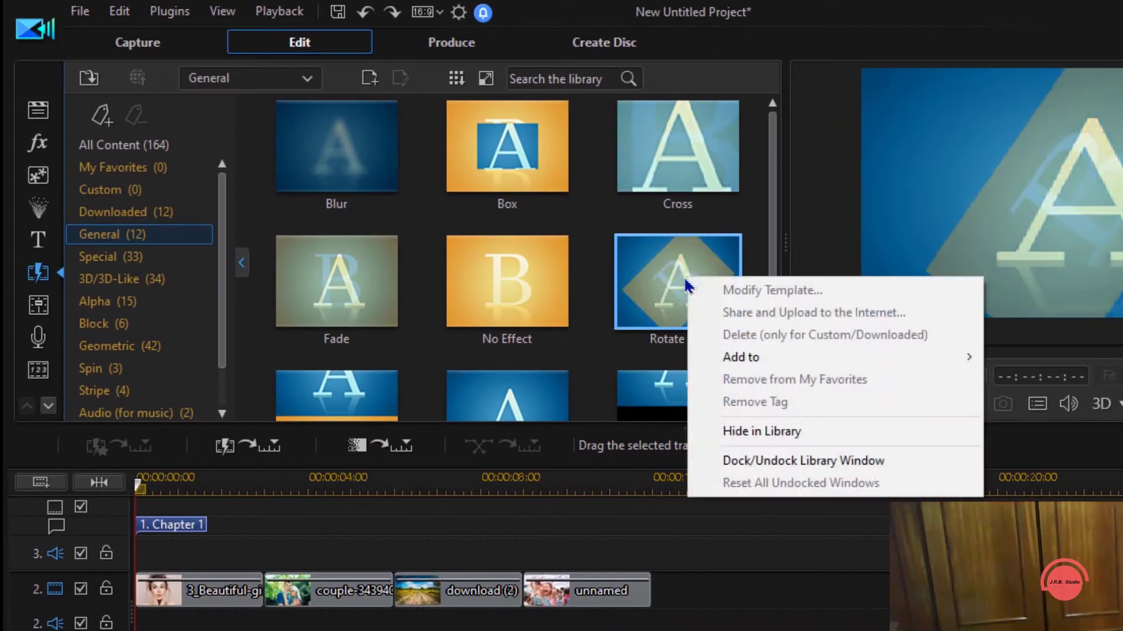
{"action": "mouse_move", "coordinate": [757, 367]}
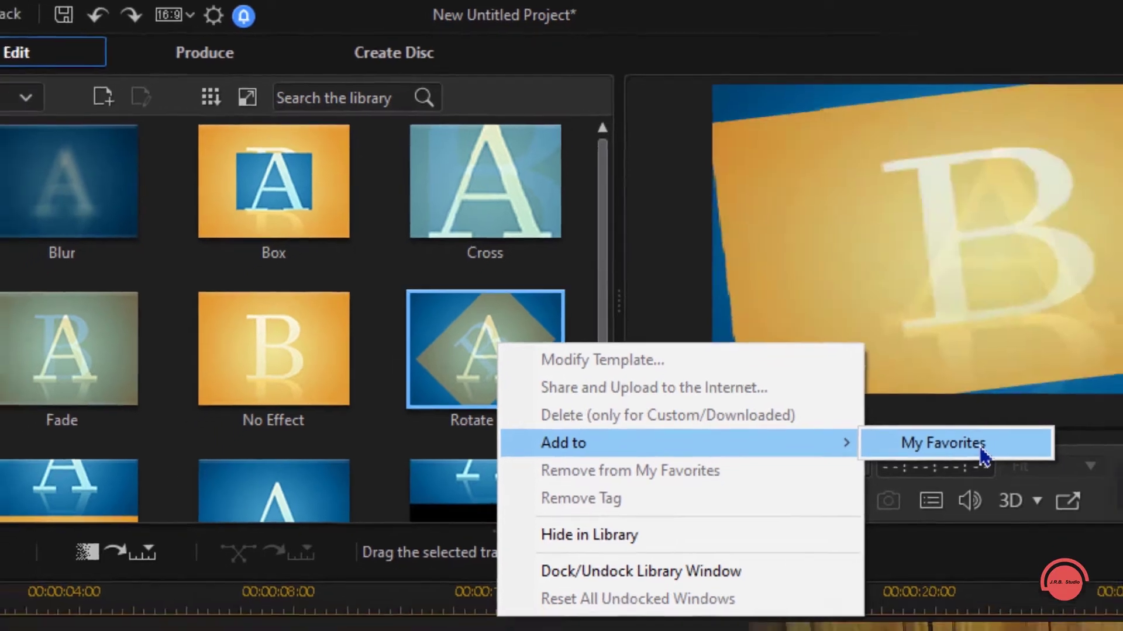
{"action": "left_click", "coordinate": [995, 474]}
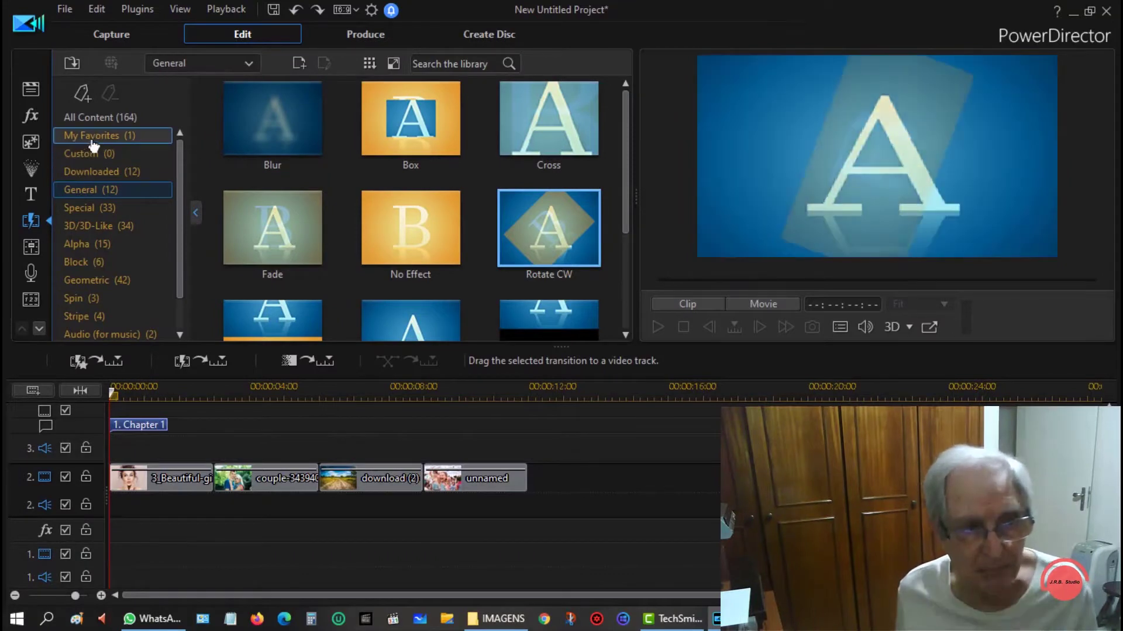
{"action": "left_click", "coordinate": [96, 139]}
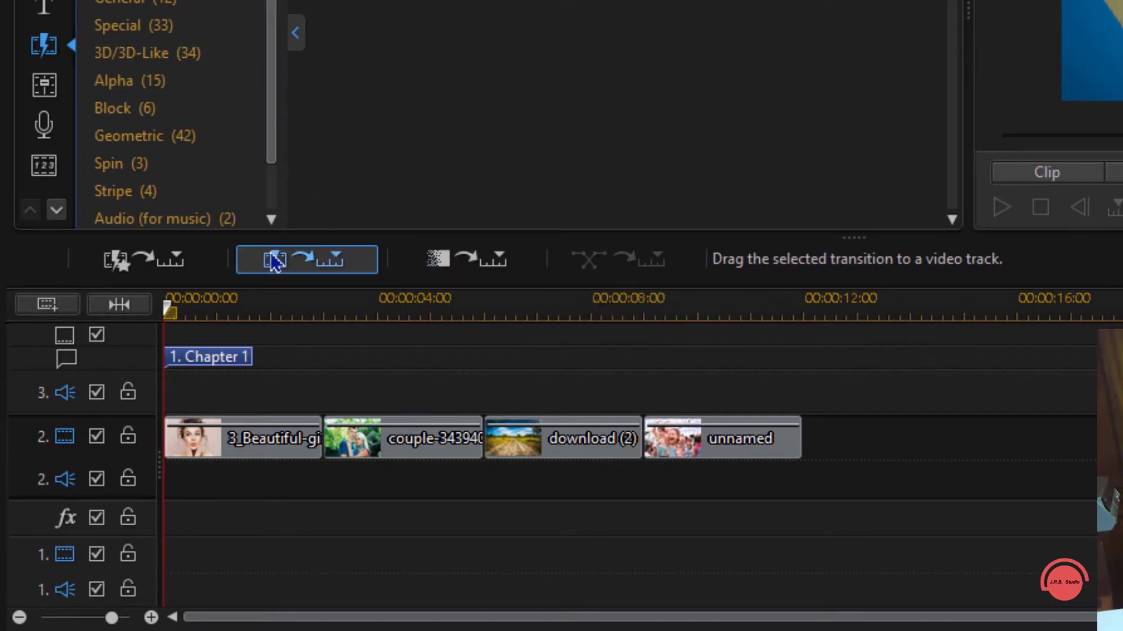
- Preview the random transition effect applied to all timeline clips as a Prefix Transition, and undo it
{"action": "left_click", "coordinate": [340, 258]}
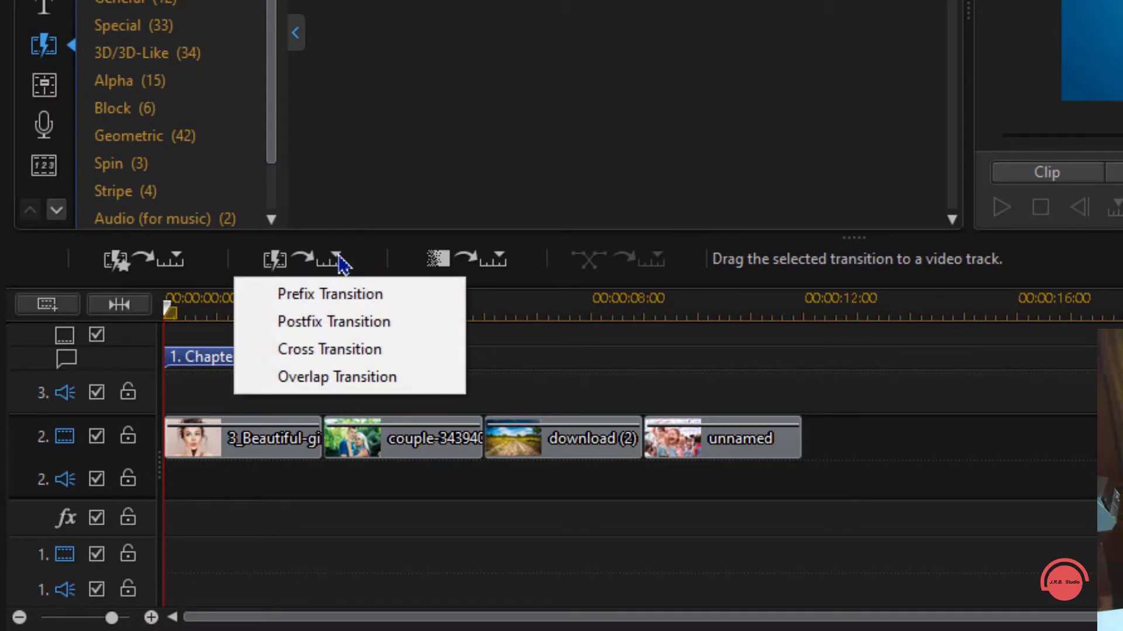
{"action": "left_click", "coordinate": [359, 296]}
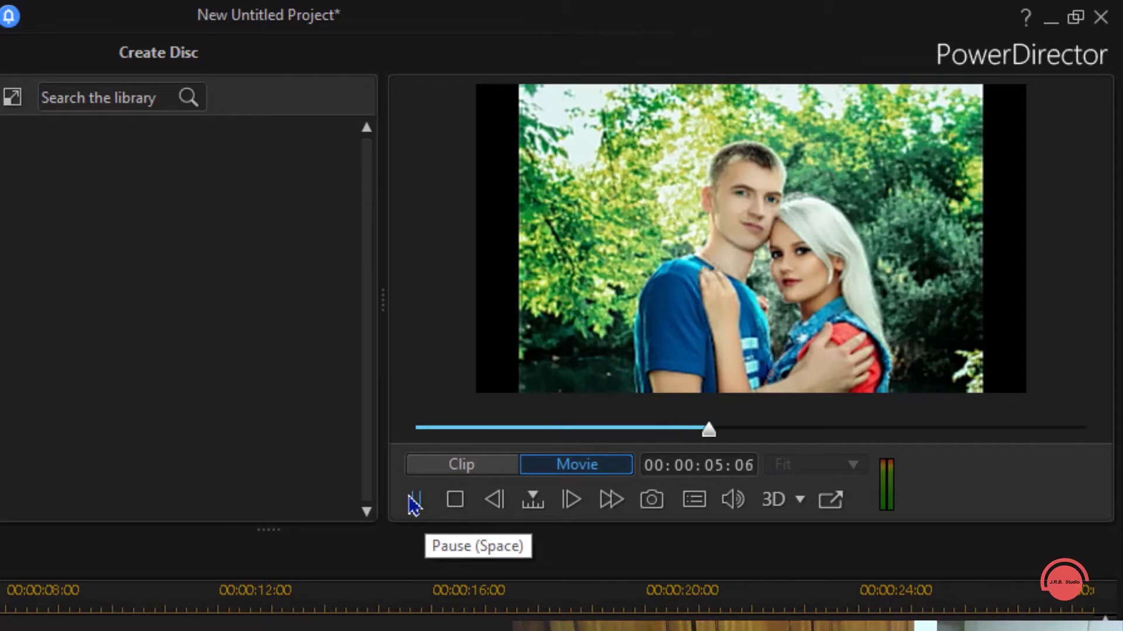
{"action": "left_click", "coordinate": [413, 501]}
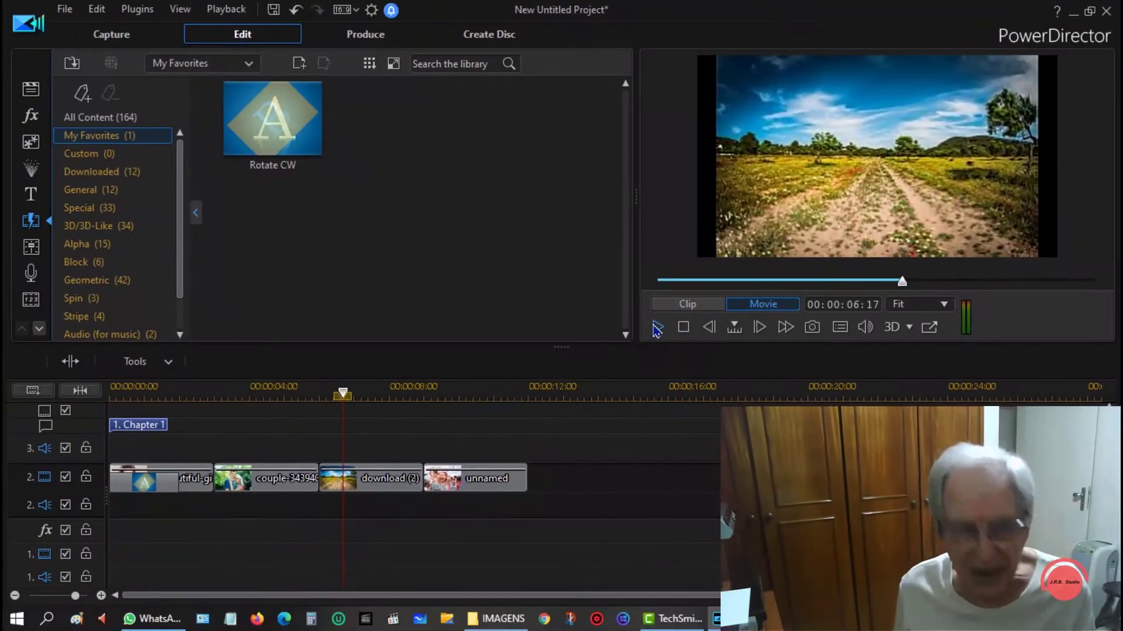
{"action": "key", "text": "Home"}
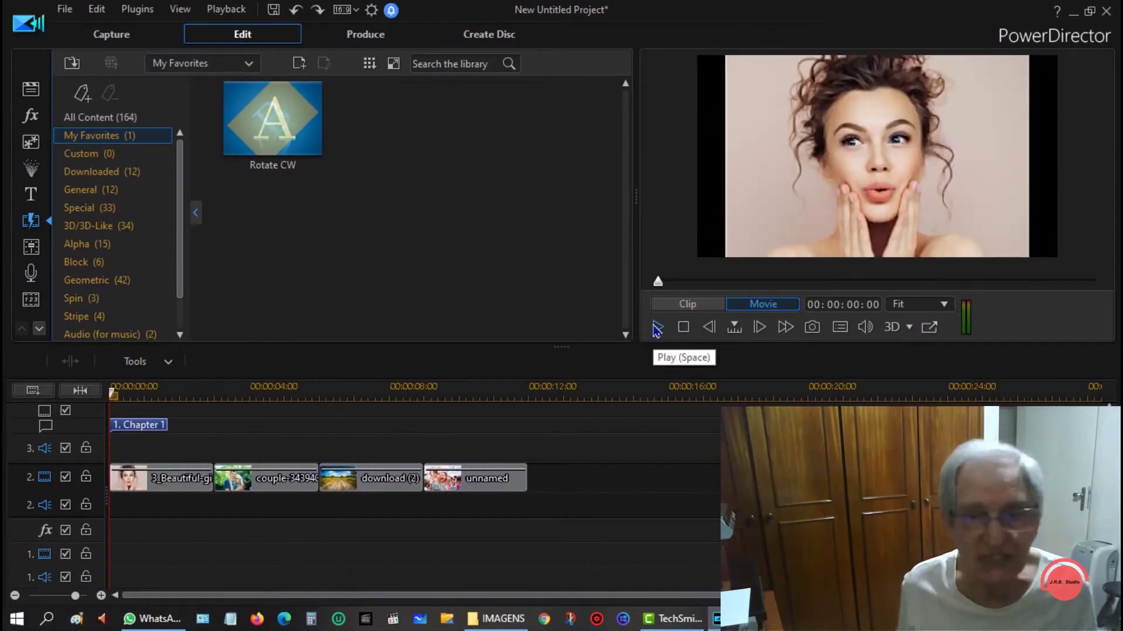
- With Rotate CW selected, apply the random transition effect to all clips as a Postfix Transition and play the movie
{"action": "left_click", "coordinate": [292, 150]}
{"action": "left_click", "coordinate": [221, 359]}
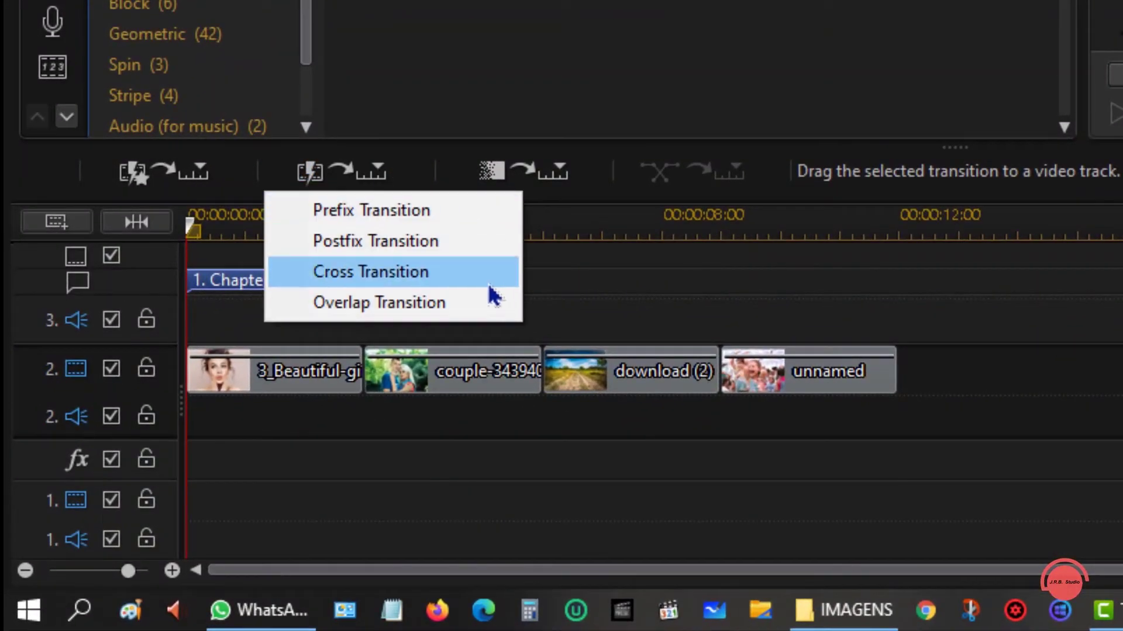
{"action": "left_click", "coordinate": [446, 249]}
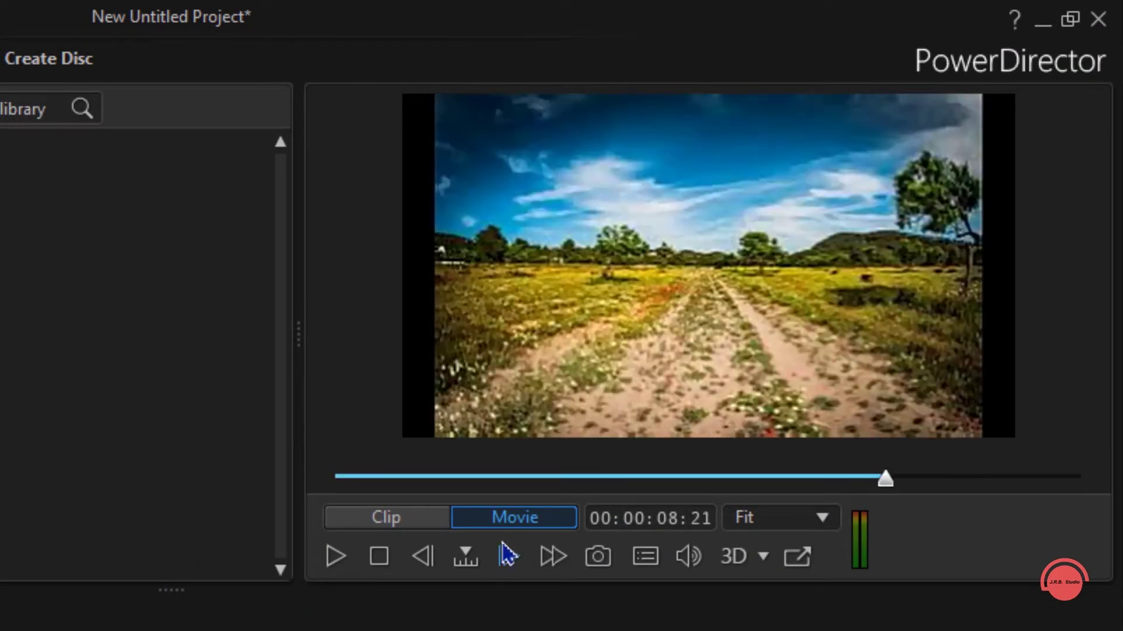
{"action": "left_click", "coordinate": [343, 566]}
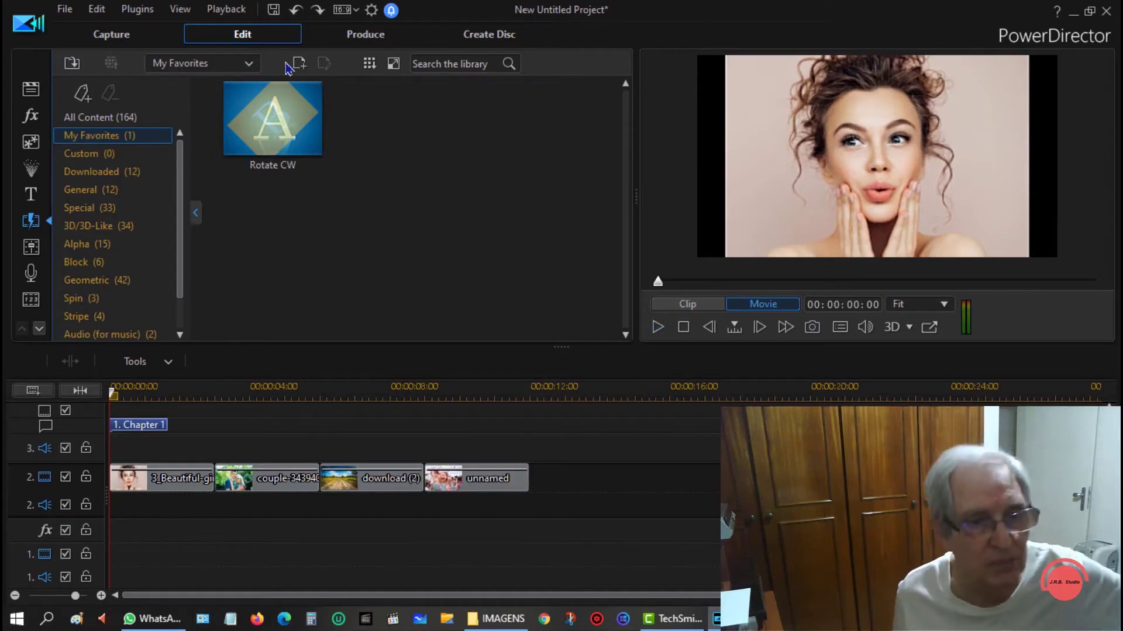
- With Rotate CW selected, preview the random transition effect on all clips as a Cross Transition, and undo it
{"action": "left_click", "coordinate": [287, 123]}
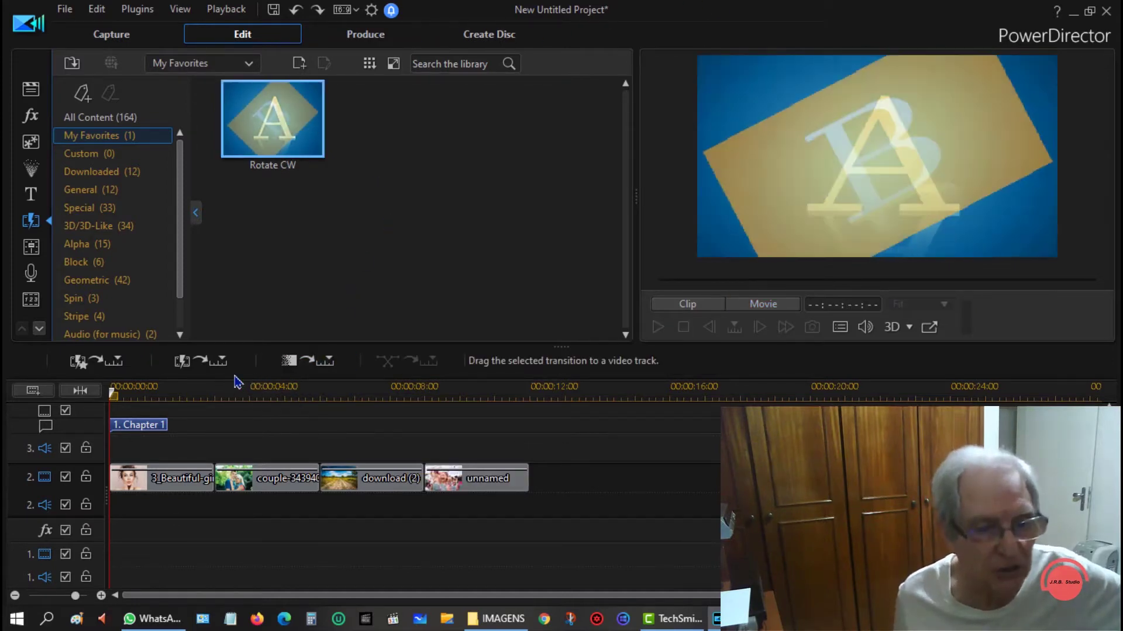
{"action": "left_click", "coordinate": [228, 368]}
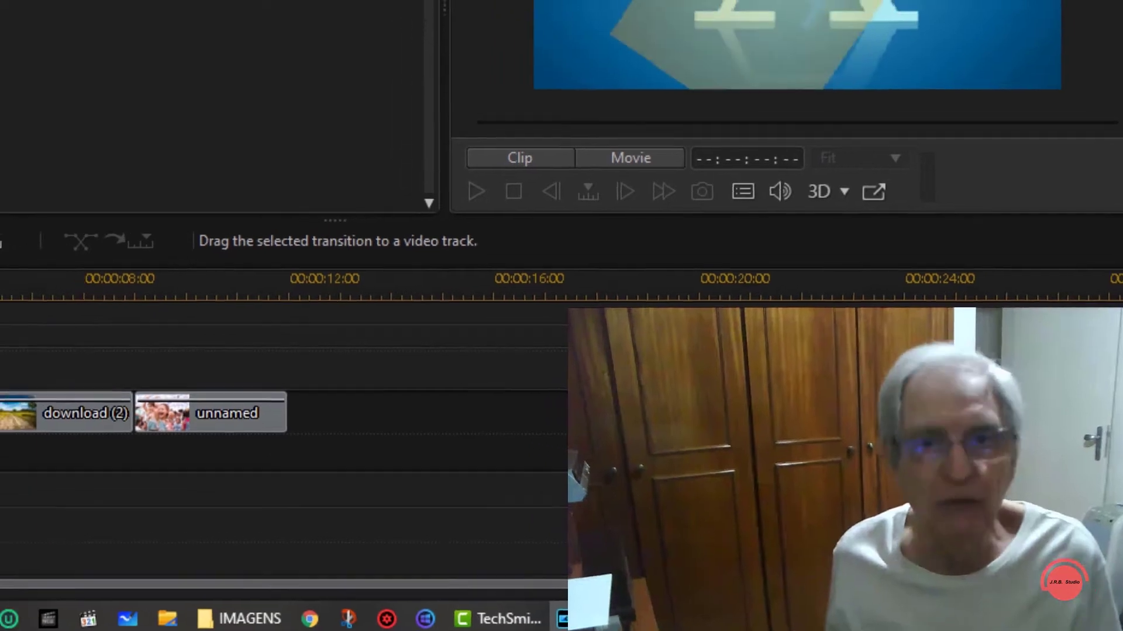
{"action": "left_click", "coordinate": [241, 316]}
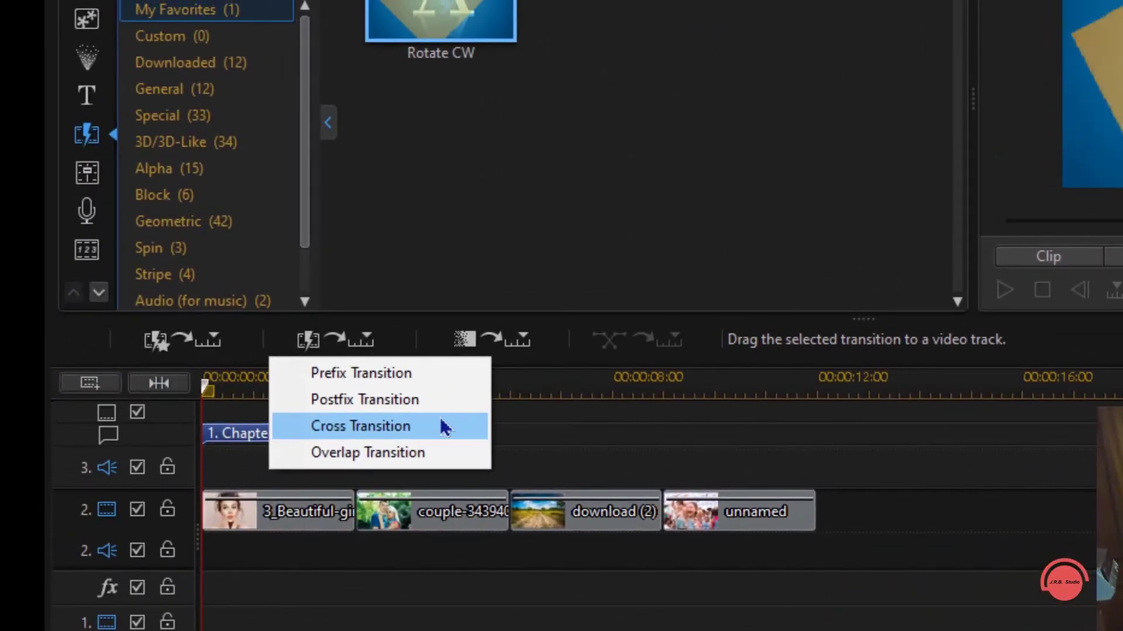
{"action": "left_click", "coordinate": [446, 427]}
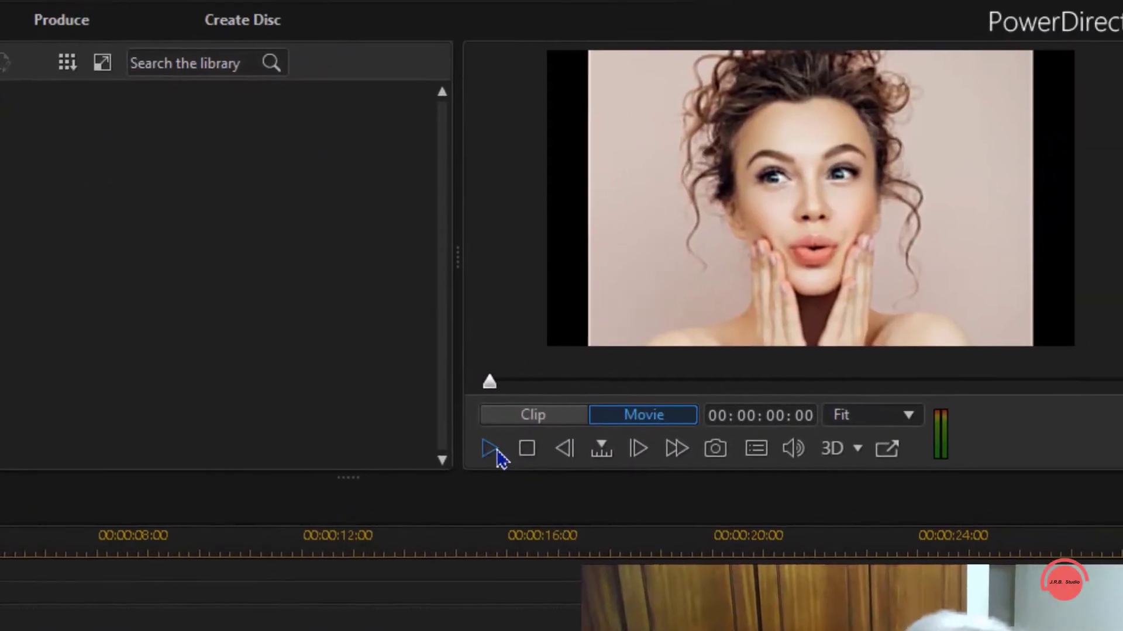
{"action": "left_click", "coordinate": [1005, 289]}
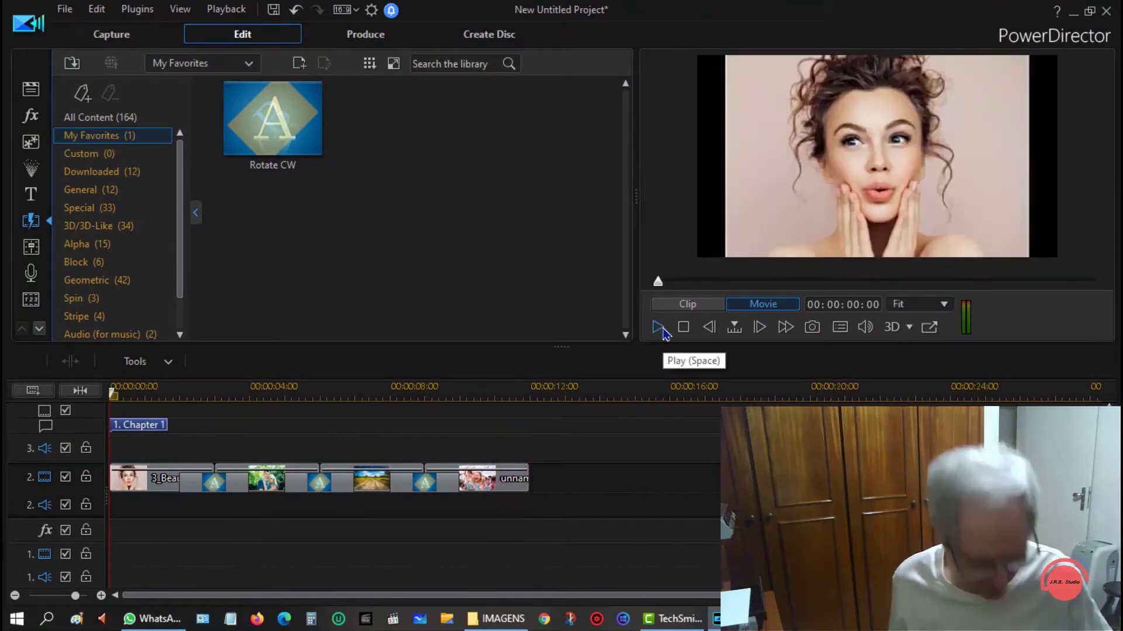
{"action": "key", "text": "ctrl+z"}
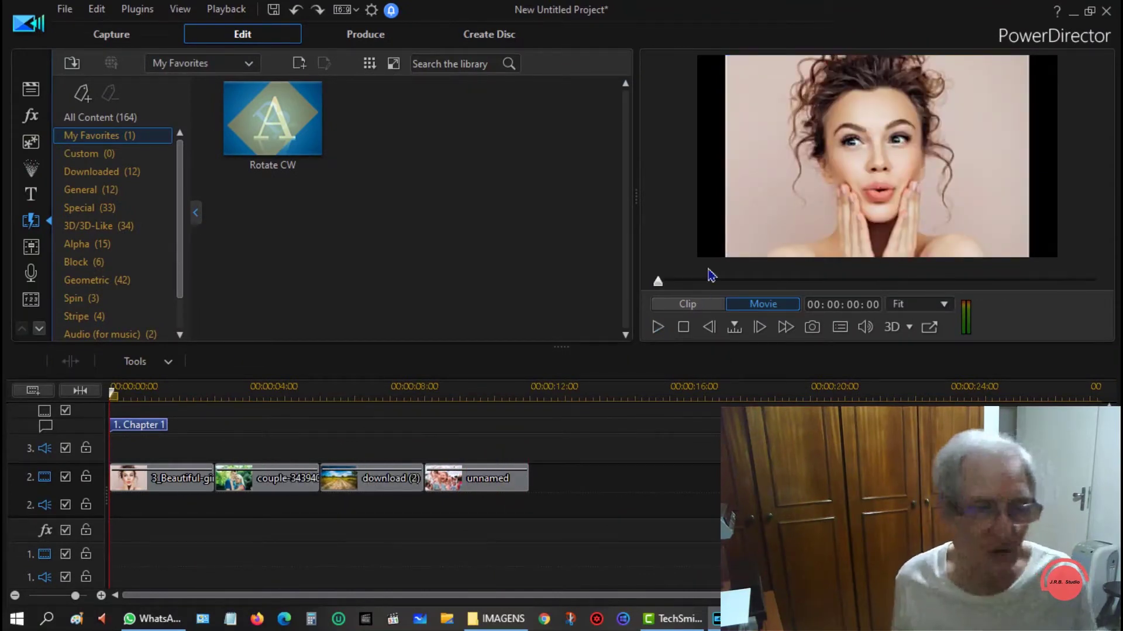
- With Rotate CW selected, preview the random transition effect on all clips as an Overlap Transition, and undo it
{"action": "left_click", "coordinate": [245, 145]}
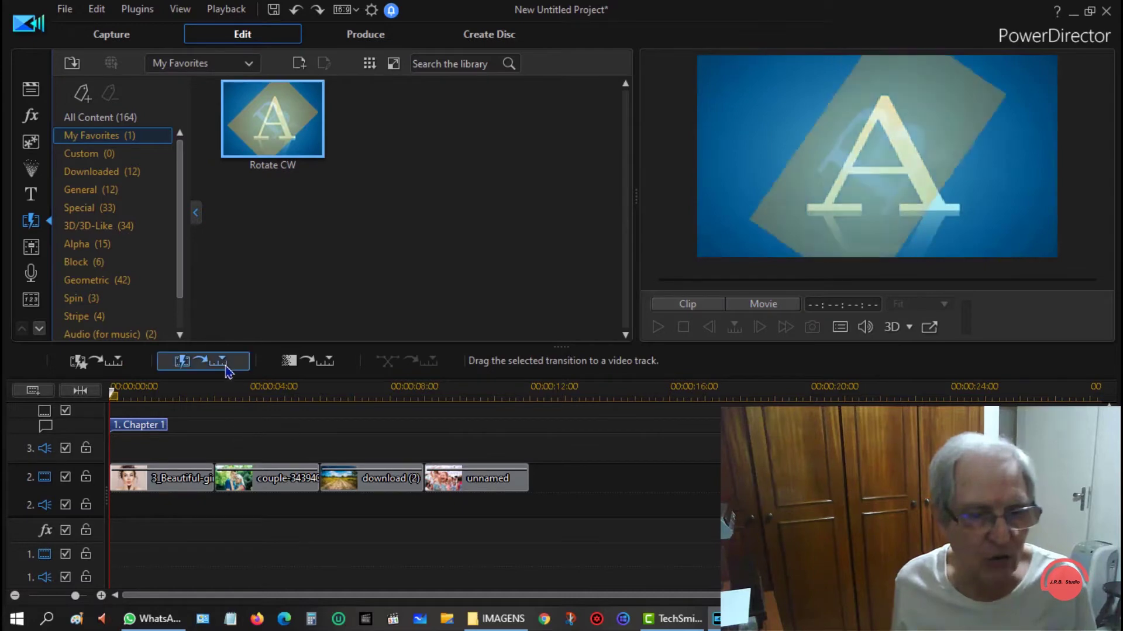
{"action": "left_click", "coordinate": [223, 364]}
{"action": "left_click", "coordinate": [238, 438]}
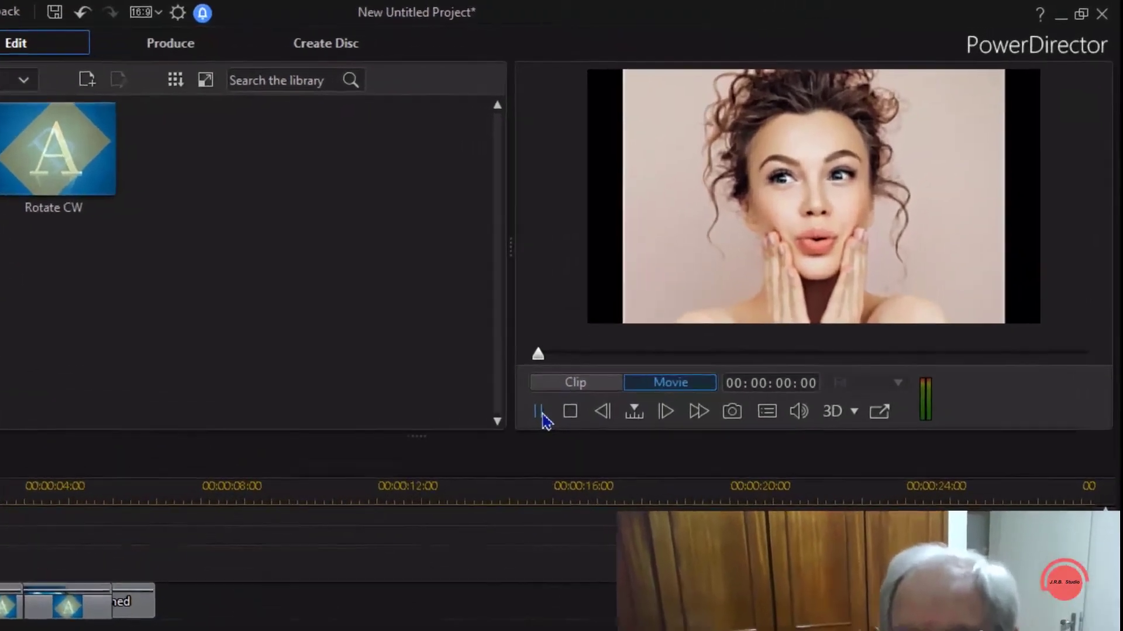
{"action": "left_click", "coordinate": [659, 329]}
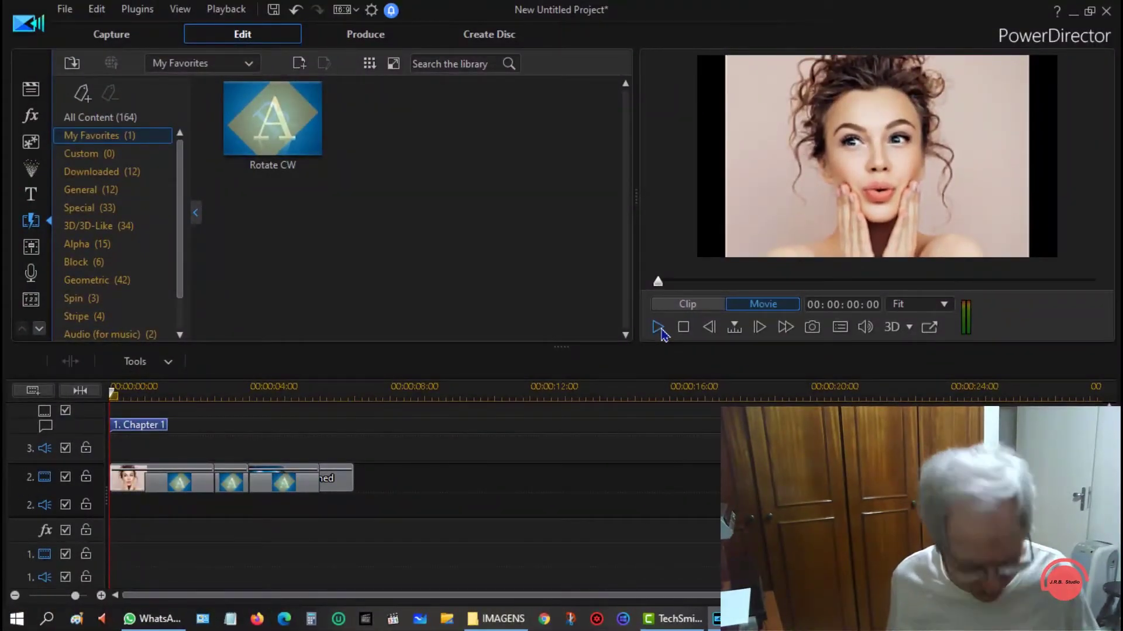
{"action": "key", "text": "ctrl+z"}
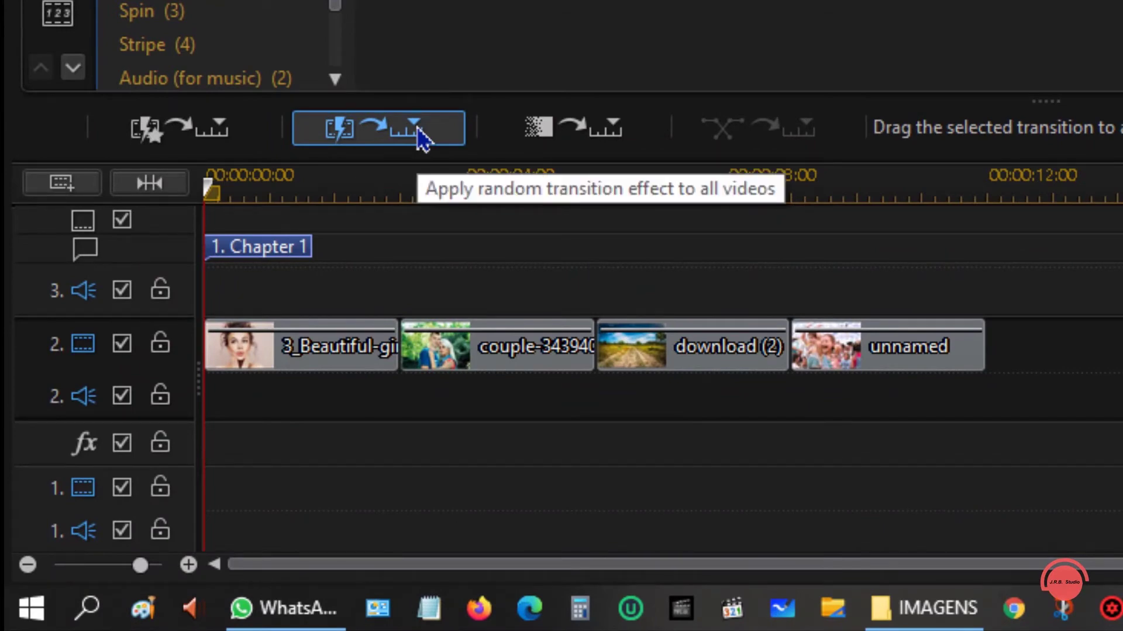
{"action": "left_click", "coordinate": [227, 132]}
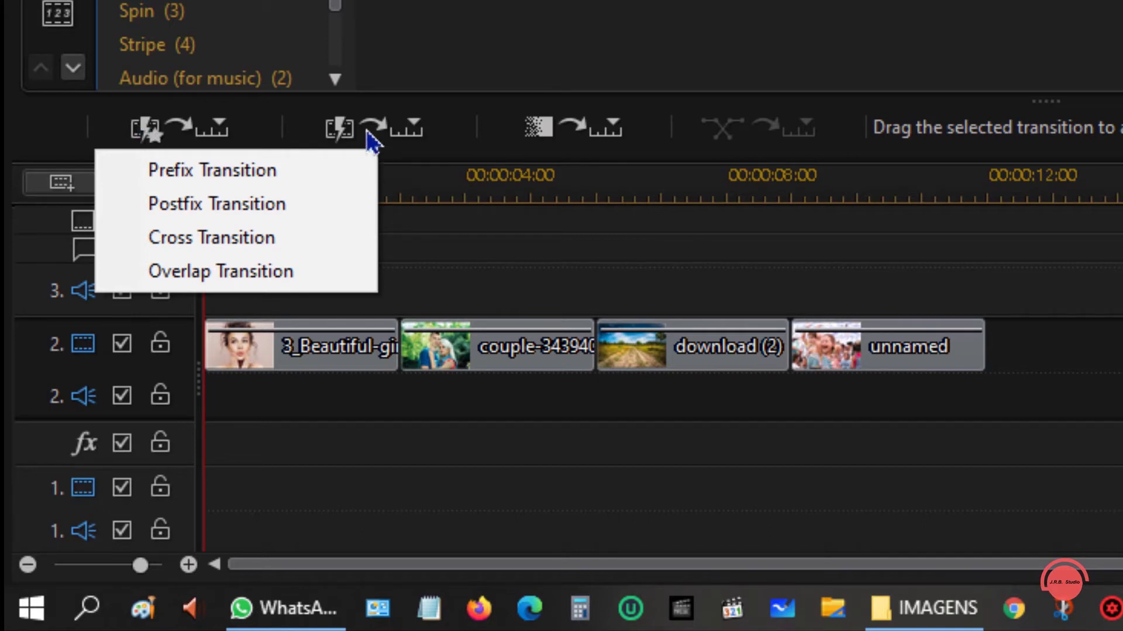
{"action": "key", "text": "Escape"}
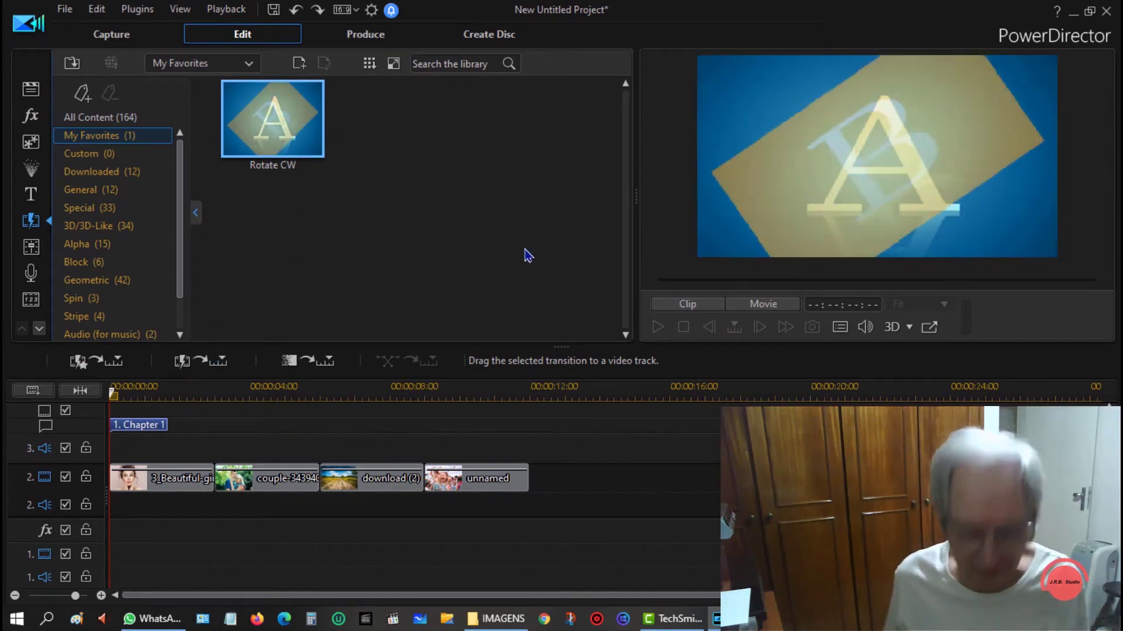
- Remove Rotate CW from My Favorites and add the Broken Glass transition from the Special category to it
{"action": "key", "text": "Delete"}
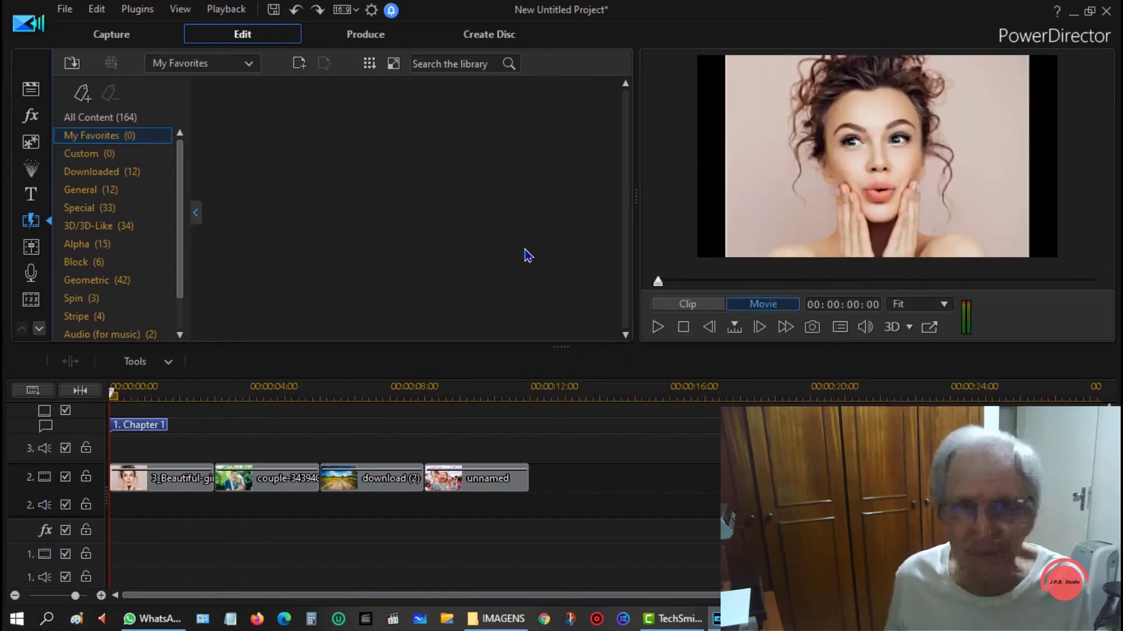
{"action": "left_click", "coordinate": [109, 208]}
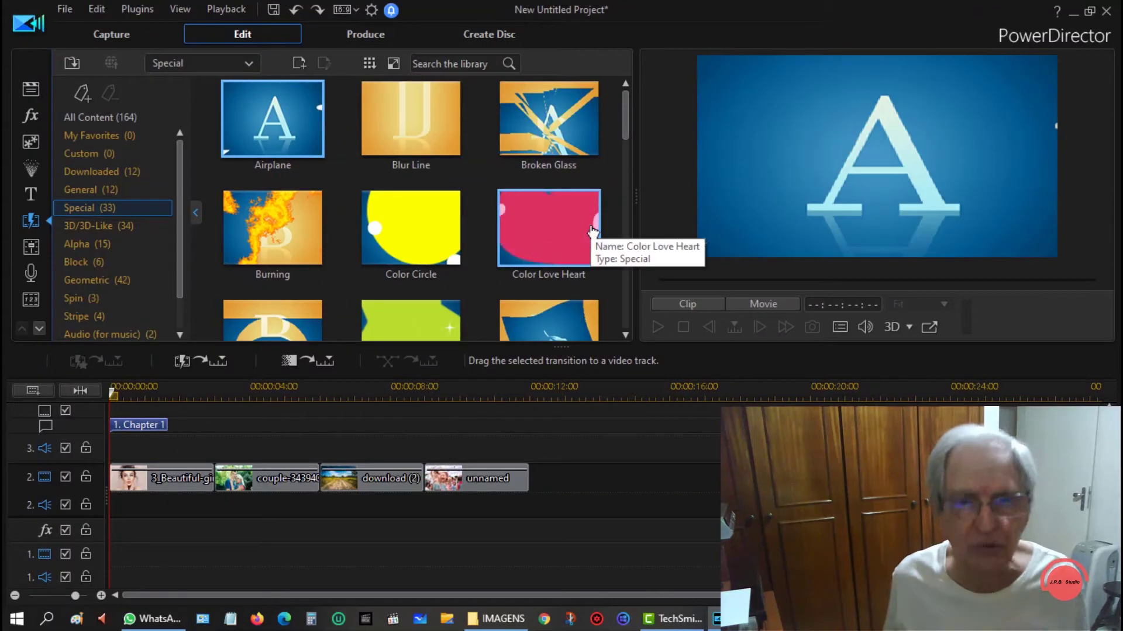
{"action": "left_click", "coordinate": [576, 143]}
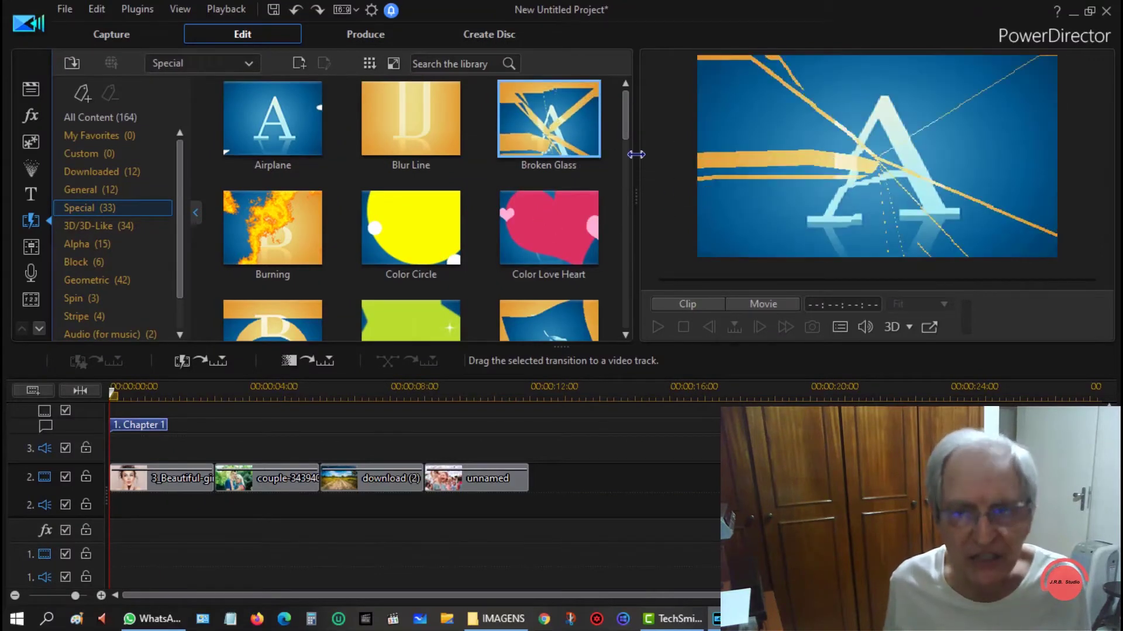
{"action": "right_click", "coordinate": [556, 132]}
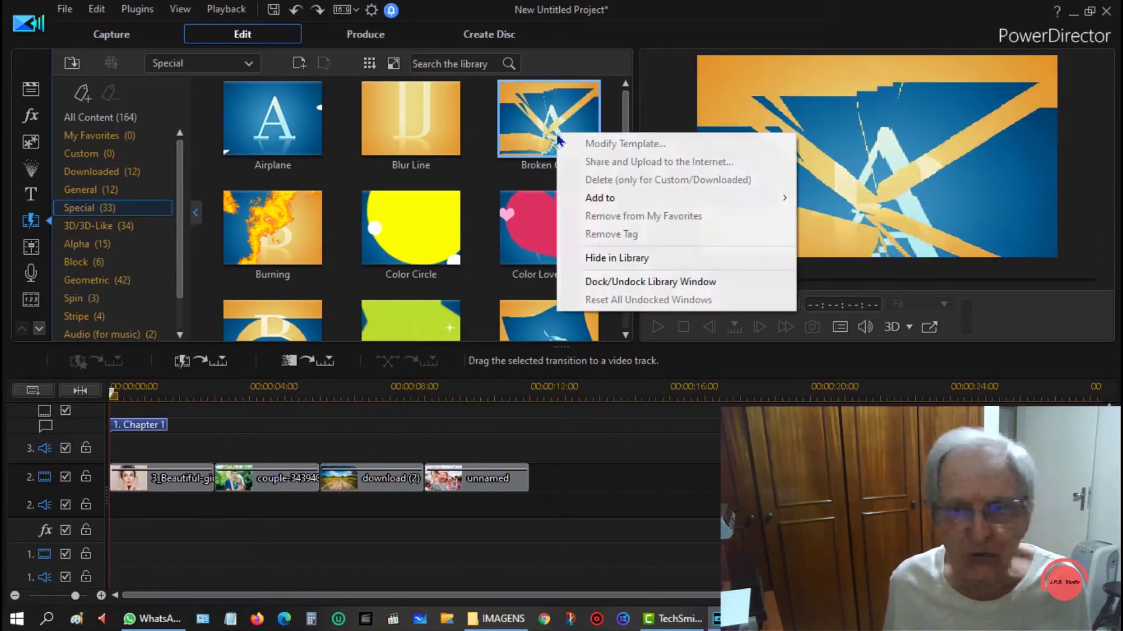
{"action": "mouse_move", "coordinate": [727, 198]}
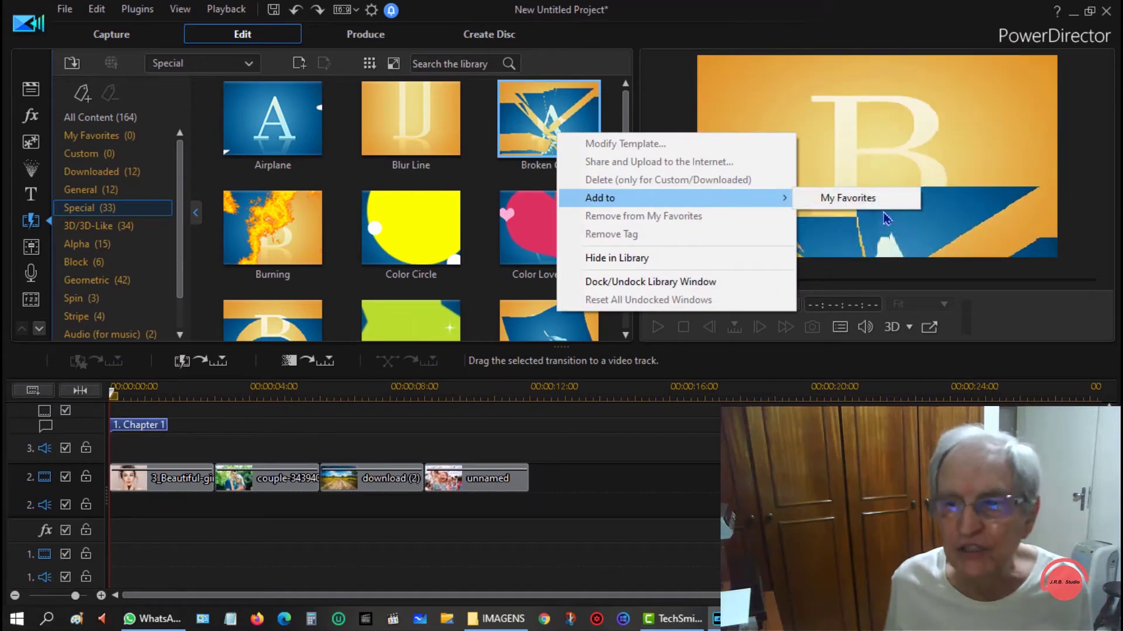
{"action": "left_click", "coordinate": [851, 198]}
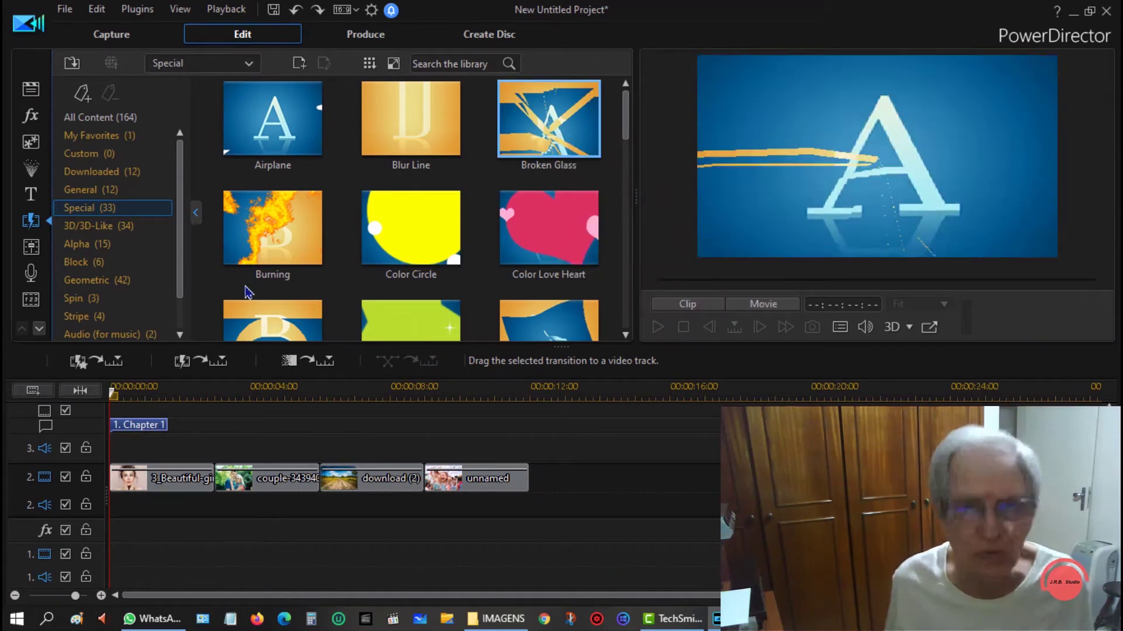
- Apply the favorite Broken Glass transition to all clips as a Cross Transition and play the movie from about 00:00:02:02
{"action": "left_click", "coordinate": [100, 135]}
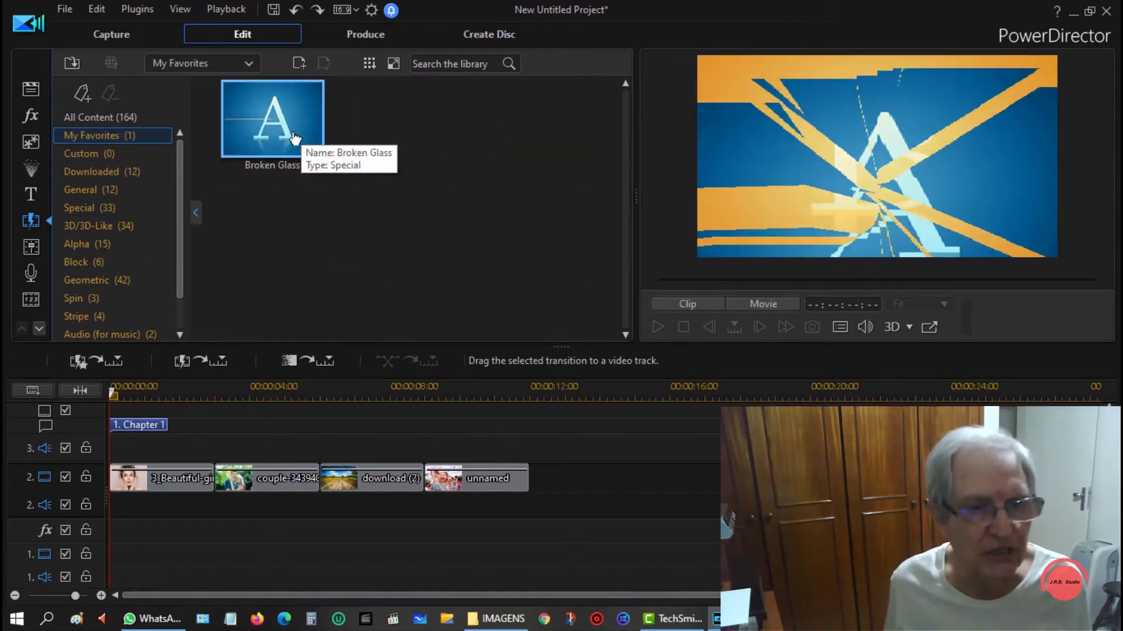
{"action": "left_click", "coordinate": [120, 360]}
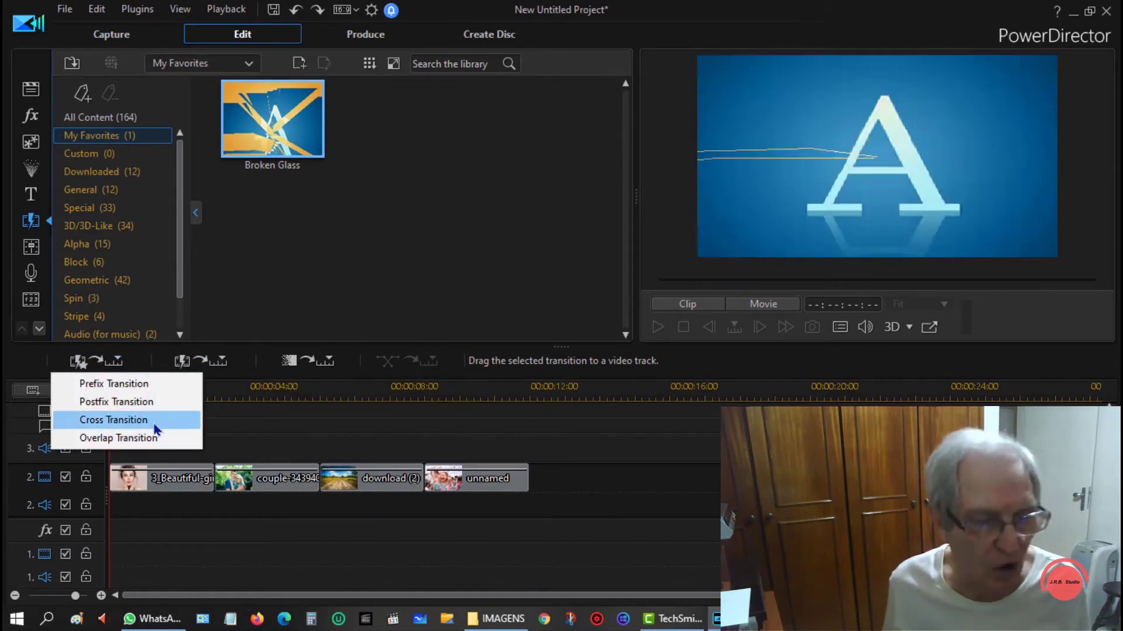
{"action": "left_click", "coordinate": [113, 419]}
{"action": "left_click", "coordinate": [182, 400]}
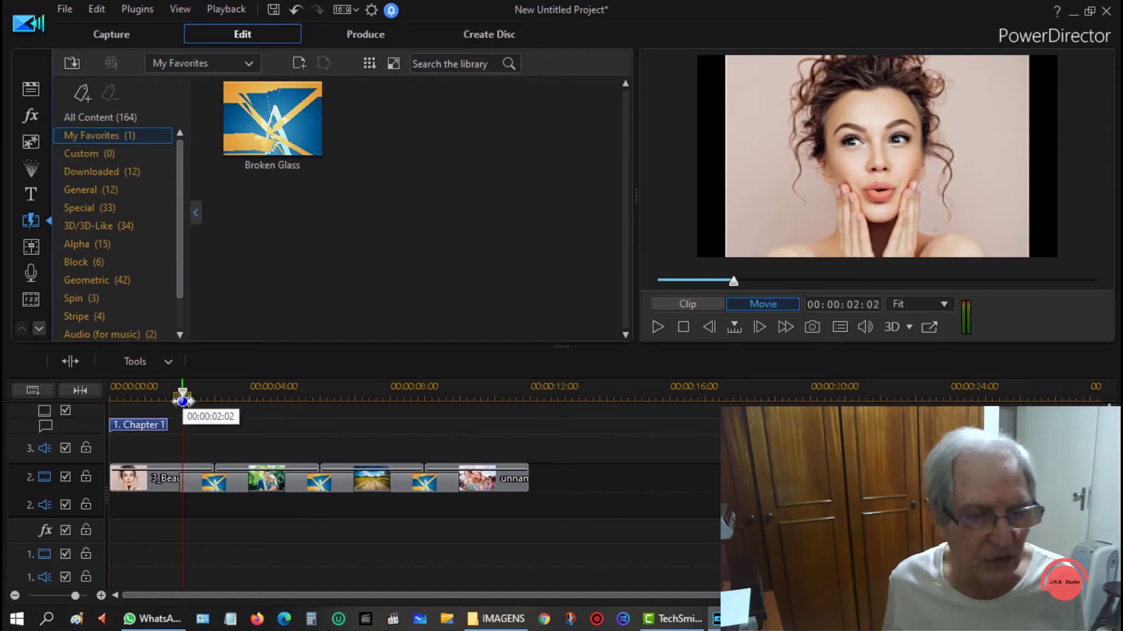
{"action": "key", "text": "space"}
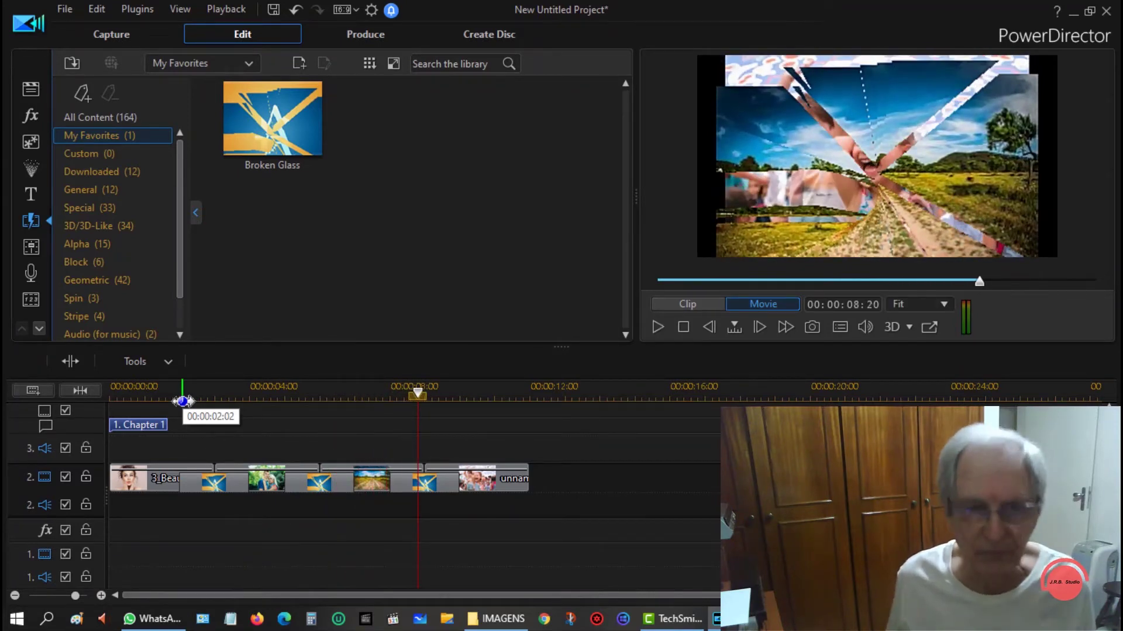
- Remove Broken Glass from the My Favorites transitions
{"action": "left_click", "coordinate": [306, 156]}
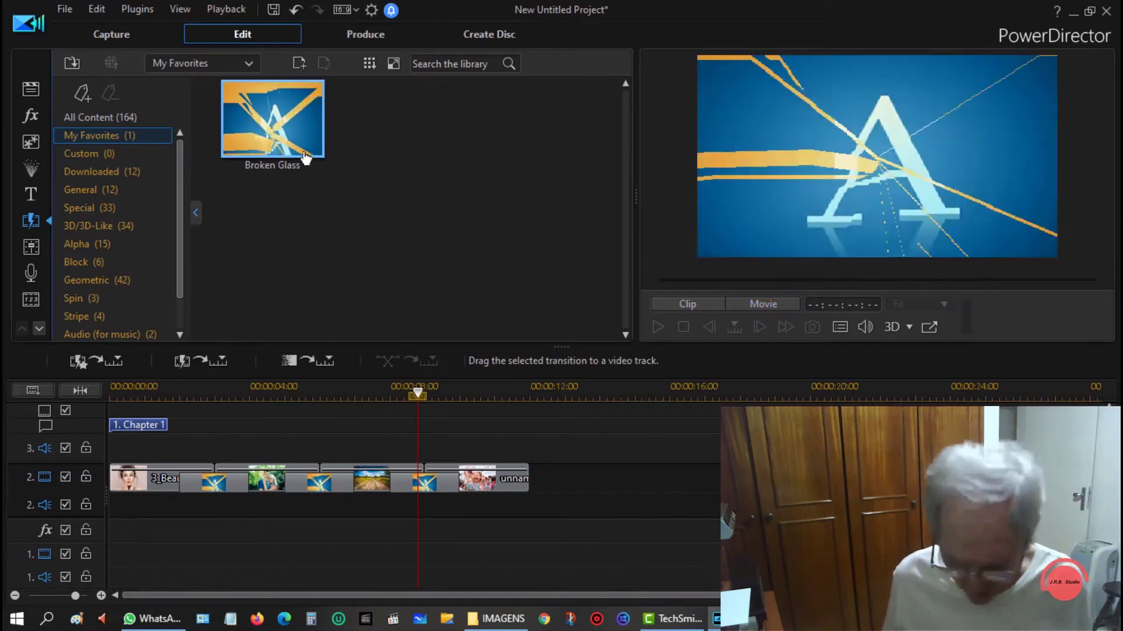
{"action": "key", "text": "Delete"}
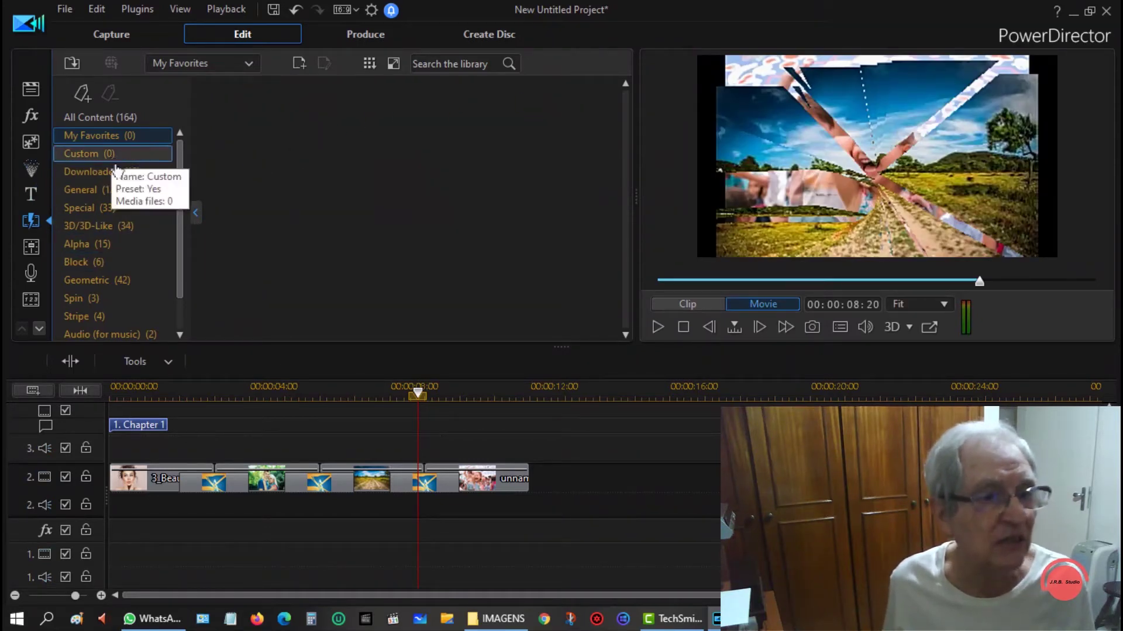
- From the General category, apply the random transition effect to all clips as a Cross Transition and play the movie
{"action": "left_click", "coordinate": [109, 190]}
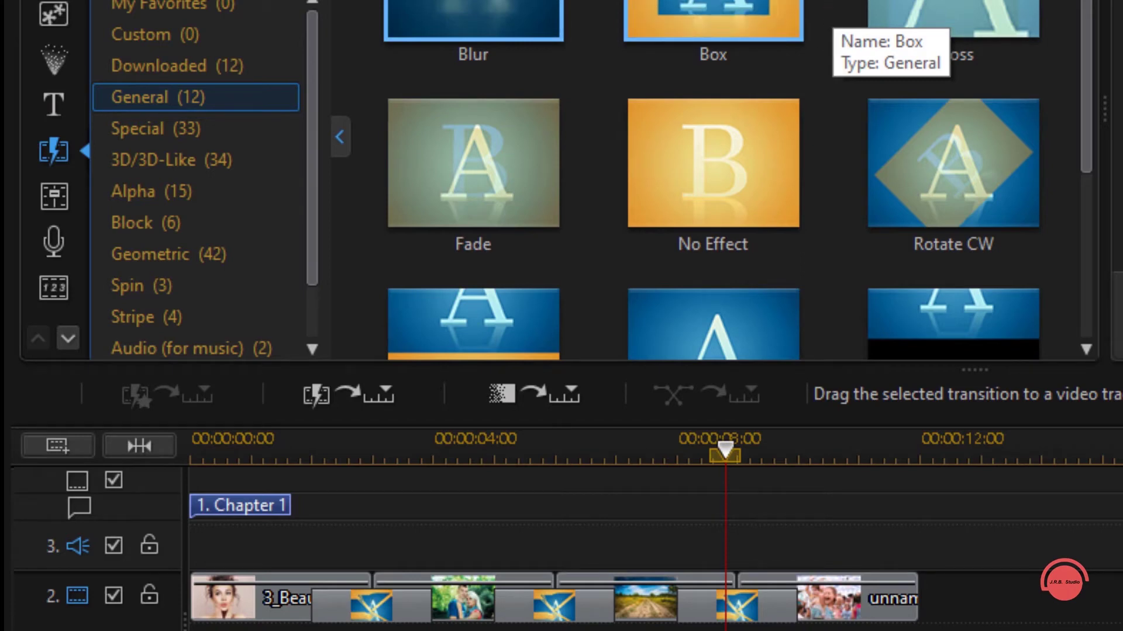
{"action": "left_click", "coordinate": [393, 402]}
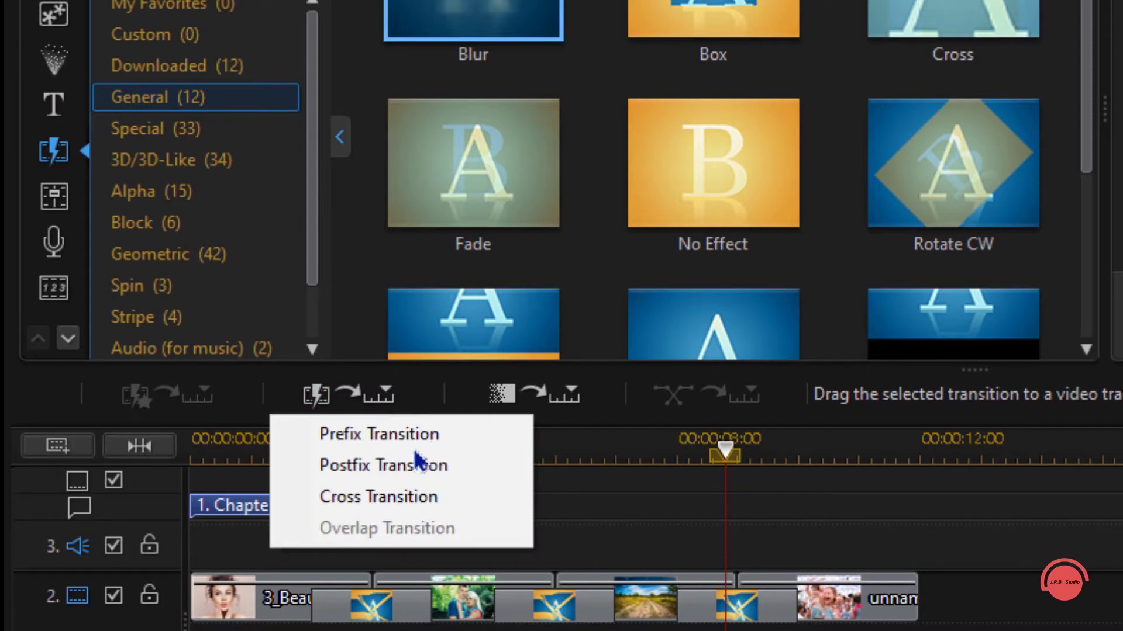
{"action": "left_click", "coordinate": [419, 503]}
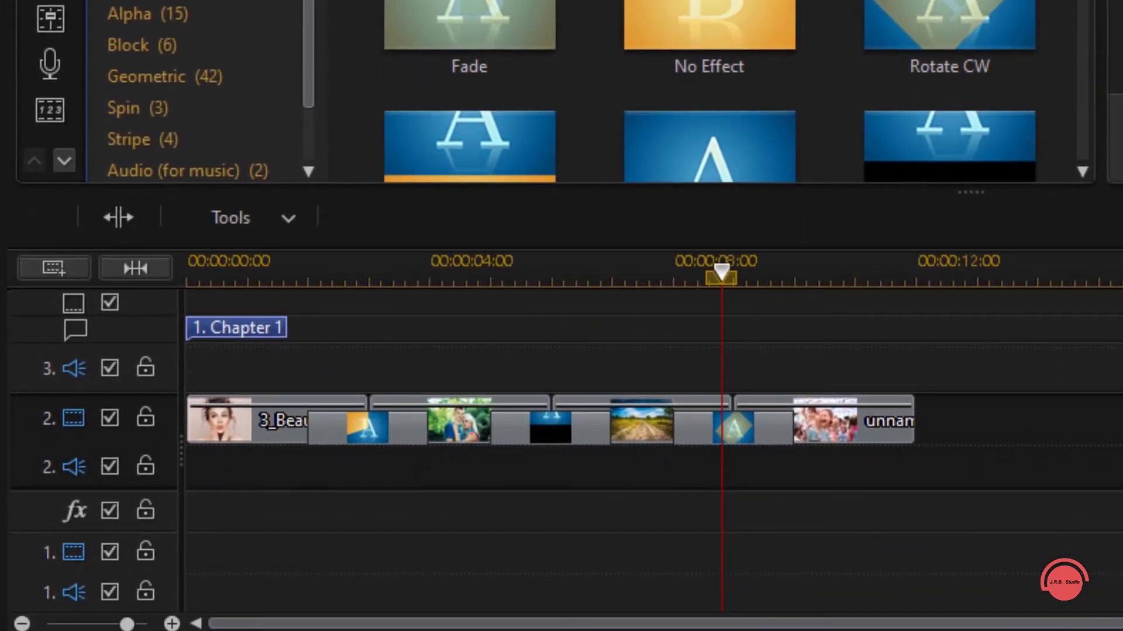
{"action": "left_click", "coordinate": [506, 475]}
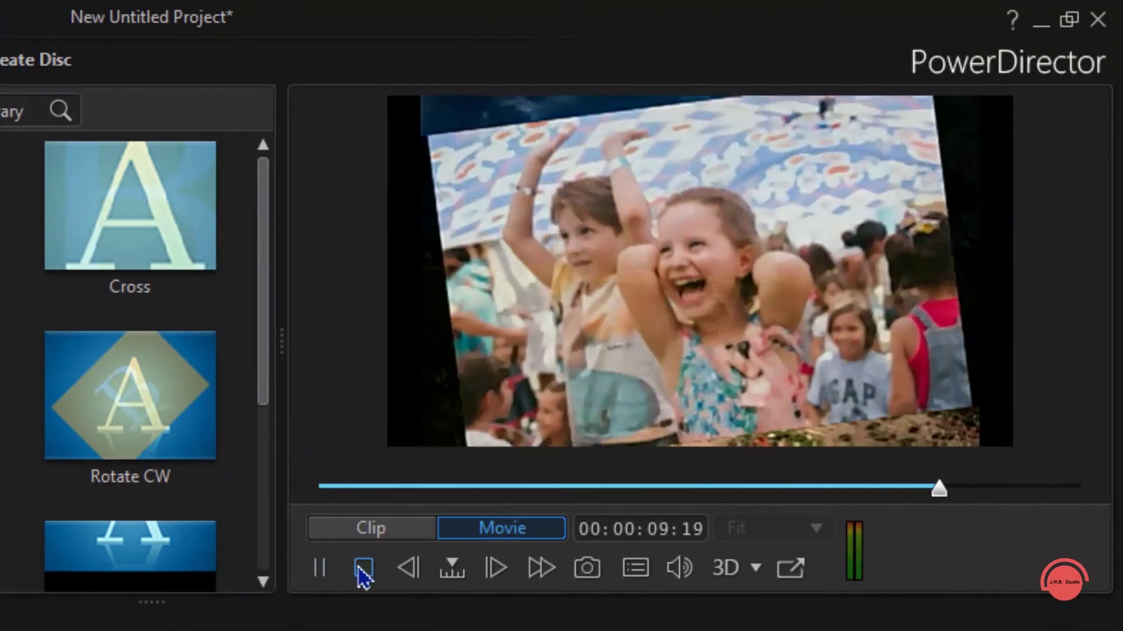
{"action": "left_click", "coordinate": [363, 568]}
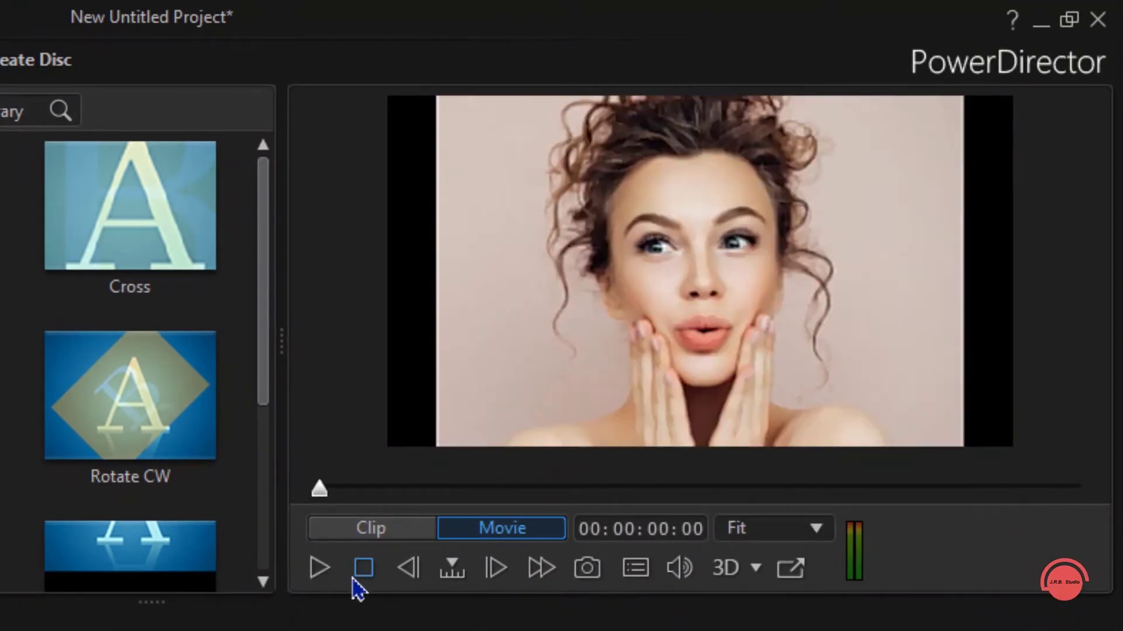
{"action": "left_click", "coordinate": [319, 568]}
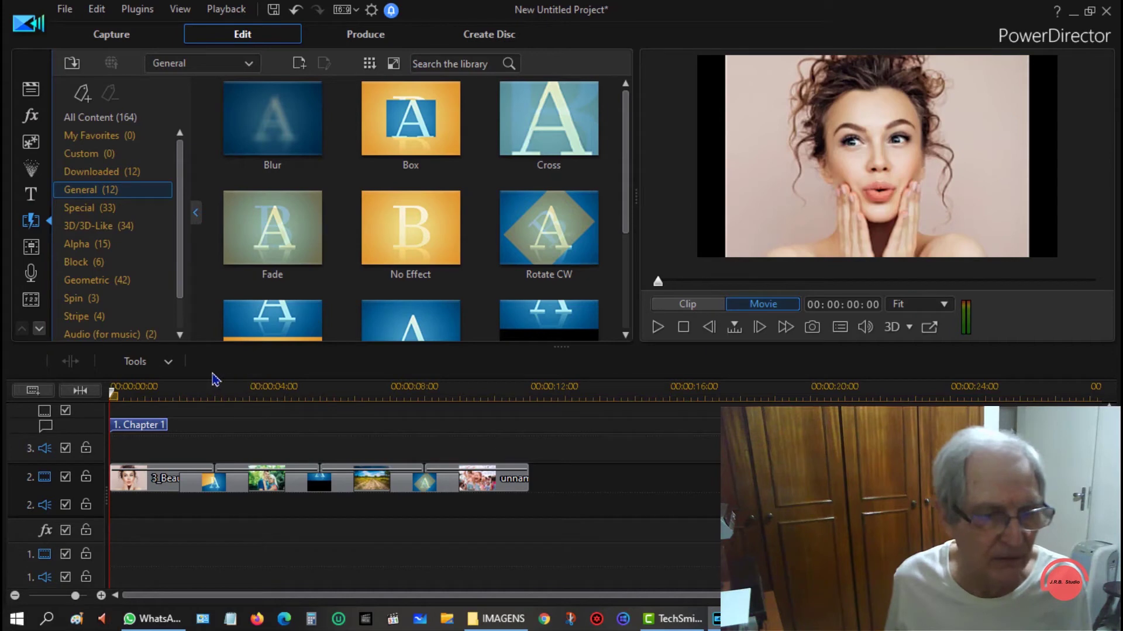
{"action": "left_click", "coordinate": [376, 240]}
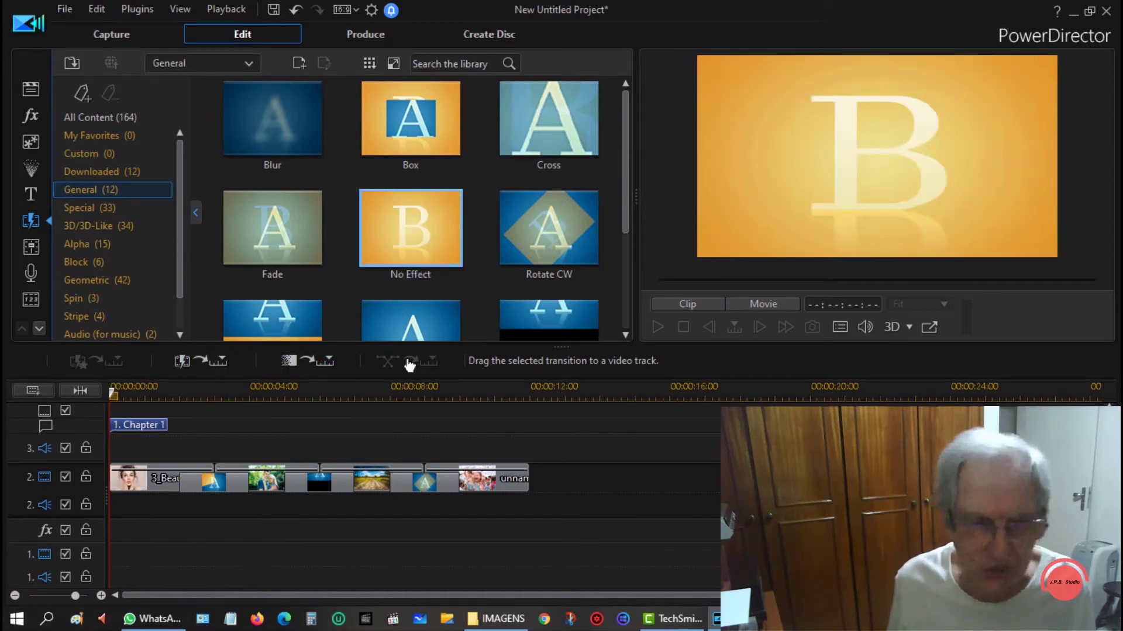
{"action": "left_click", "coordinate": [224, 366]}
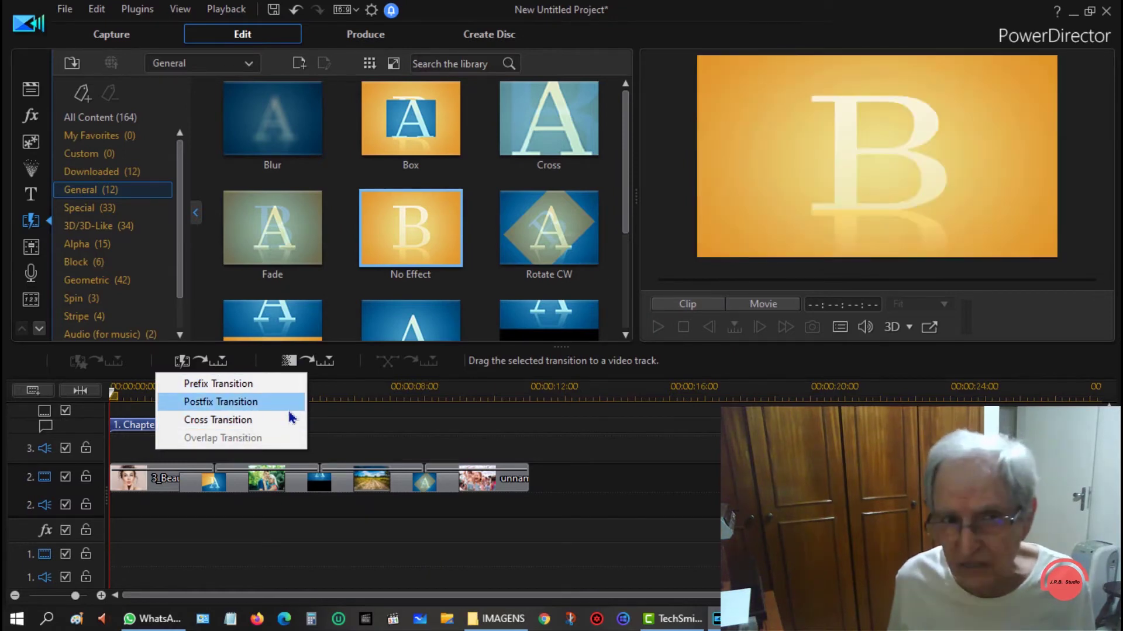
{"action": "left_click", "coordinate": [361, 388]}
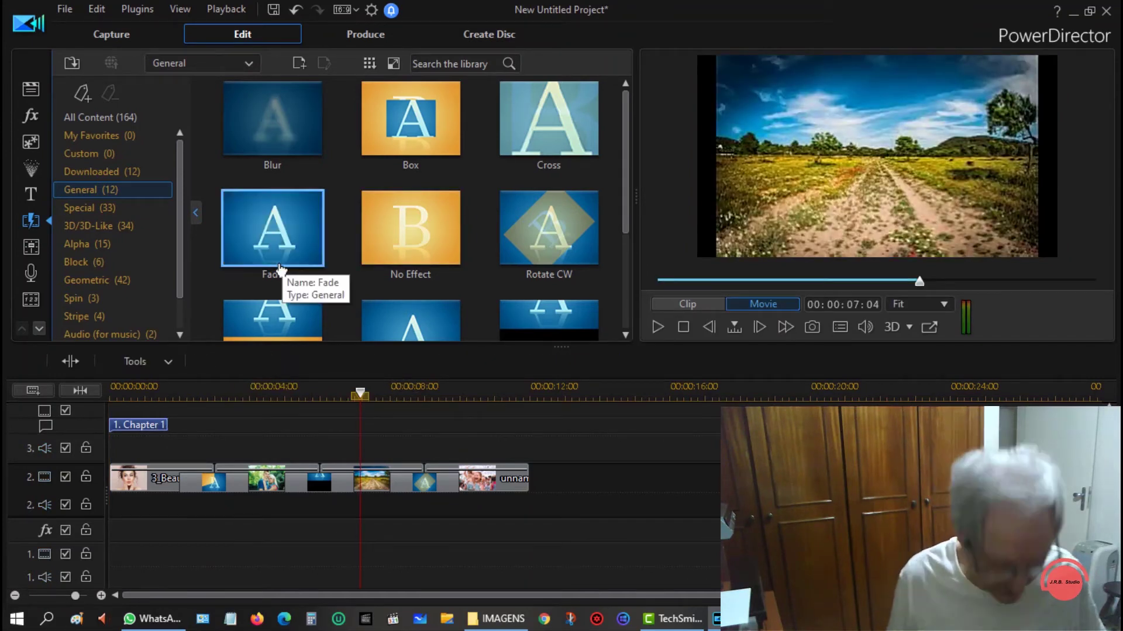
- Undo the random and the Broken Glass cross transitions on all clips of the timeline
{"action": "key", "text": "space"}
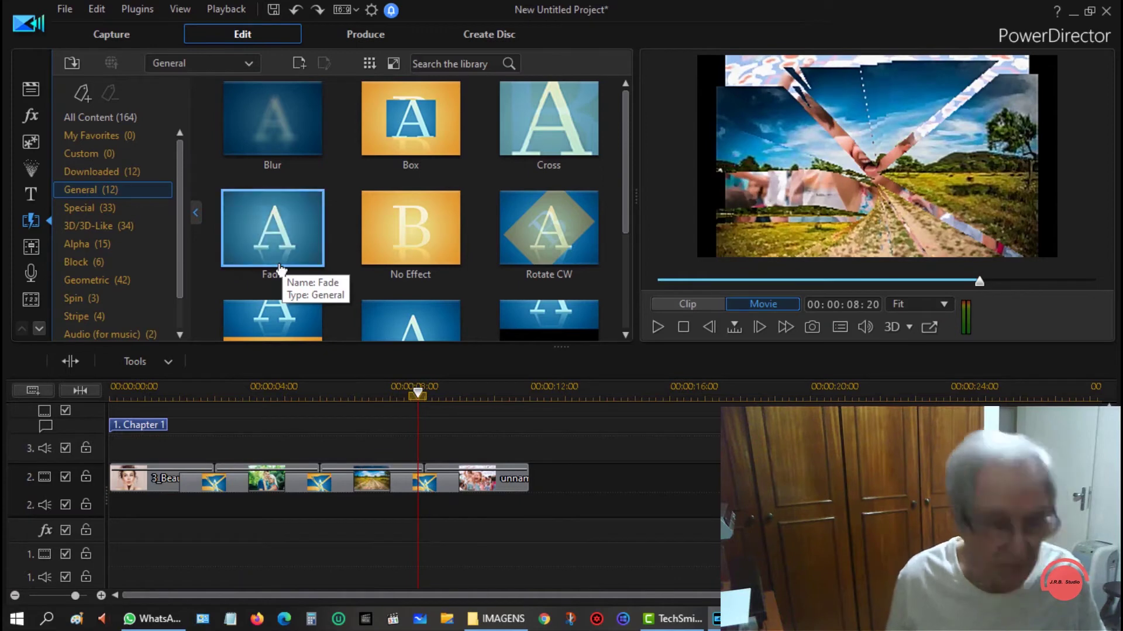
{"action": "key", "text": "ctrl+slash"}
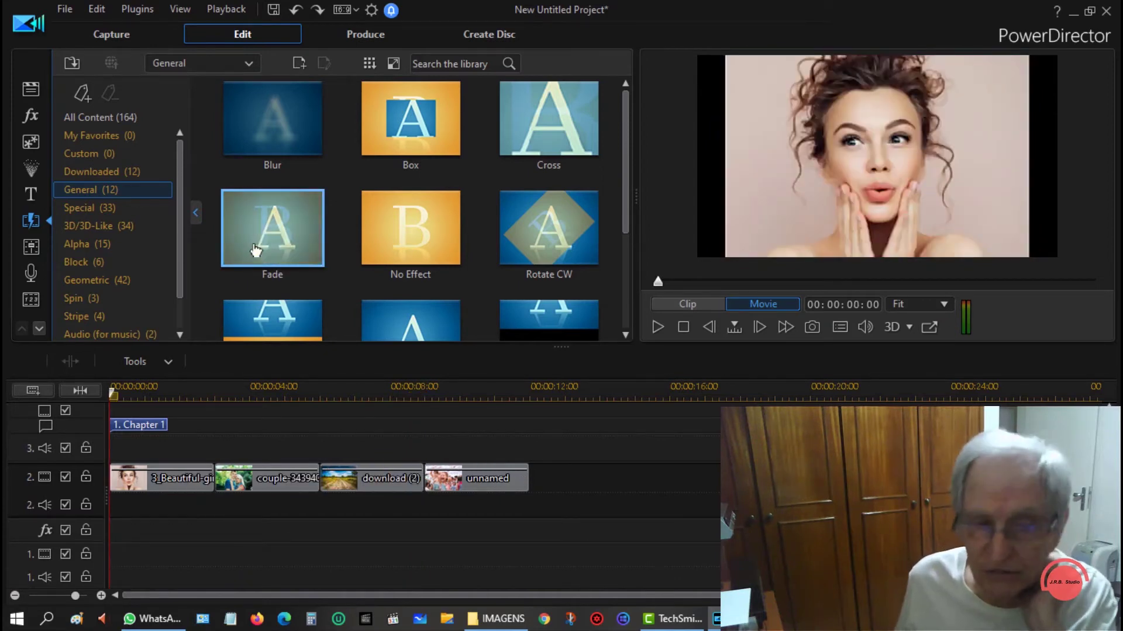
- With Fade selected, preview the random transition effect on all clips as a Cross Transition, and undo it
{"action": "left_click", "coordinate": [279, 255]}
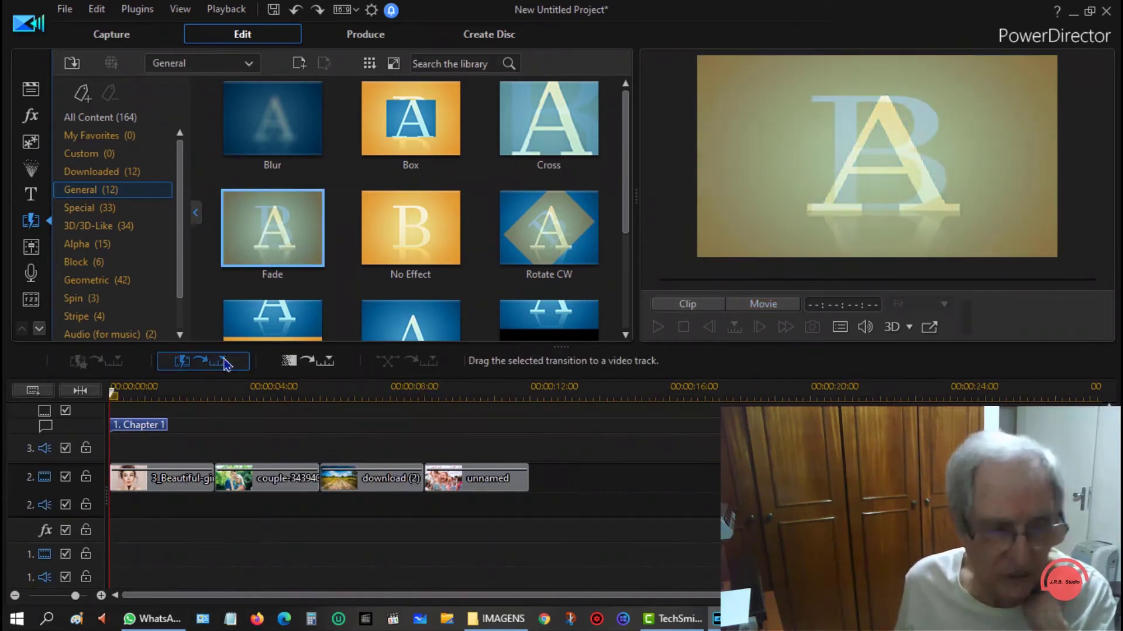
{"action": "left_click", "coordinate": [224, 363]}
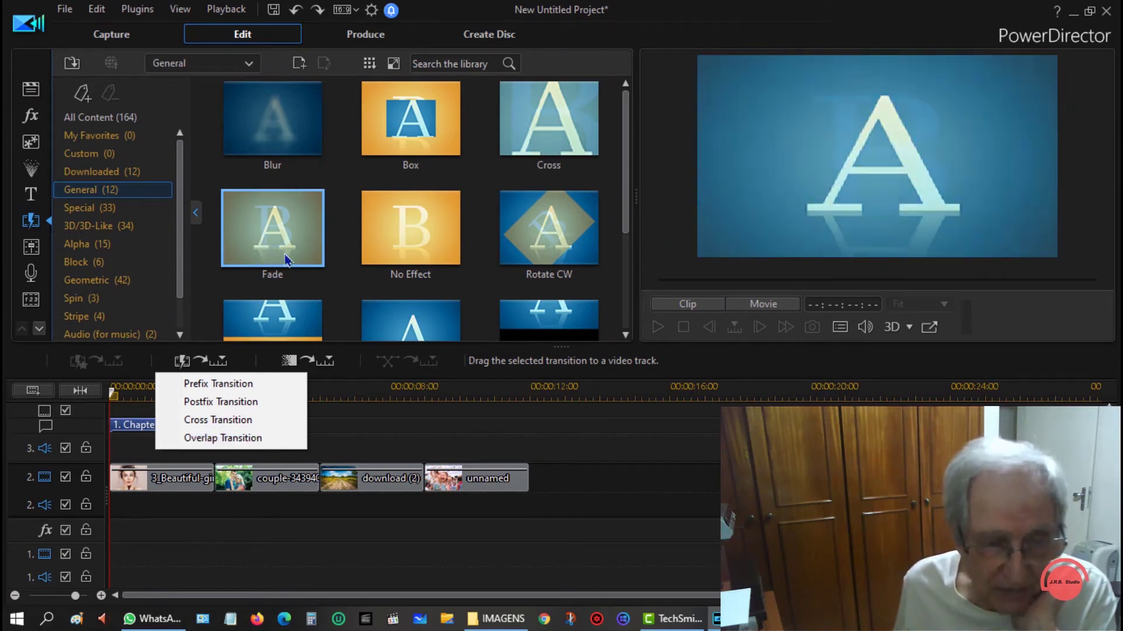
{"action": "left_click", "coordinate": [267, 421]}
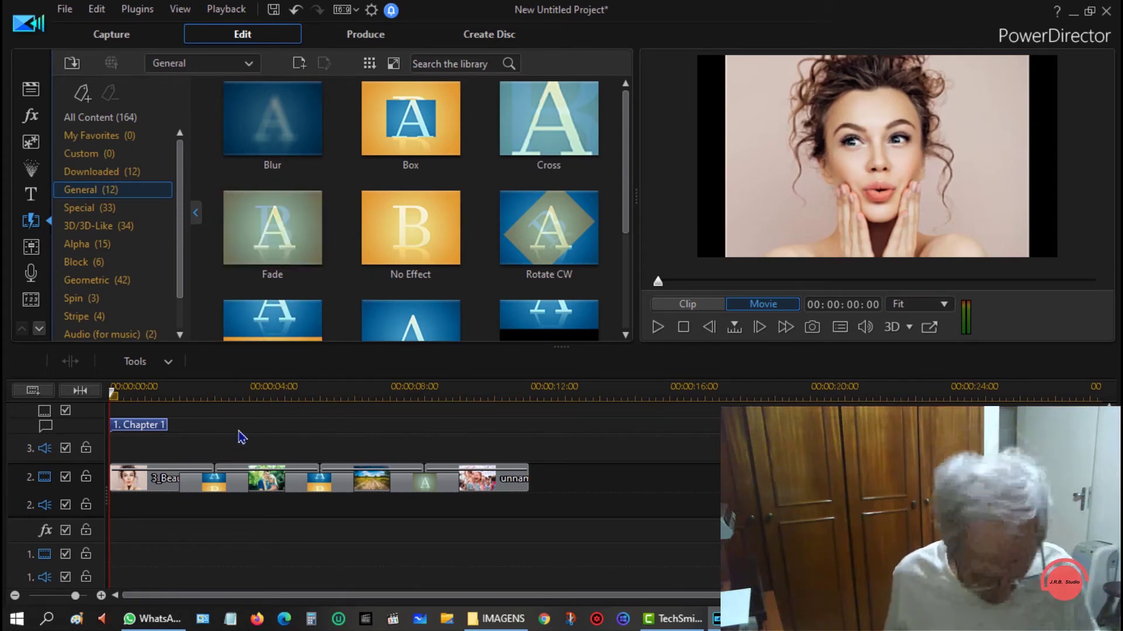
{"action": "key", "text": "ctrl+z"}
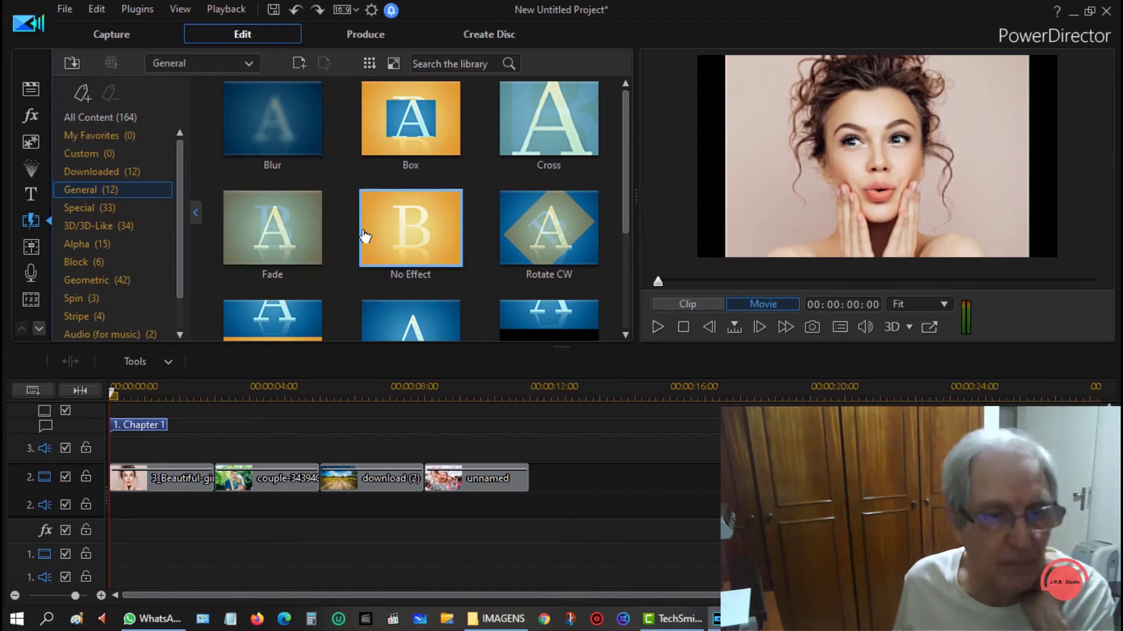
- With No Effect selected, try the fading transition on all clips as a Cross Transition
{"action": "left_click", "coordinate": [380, 240]}
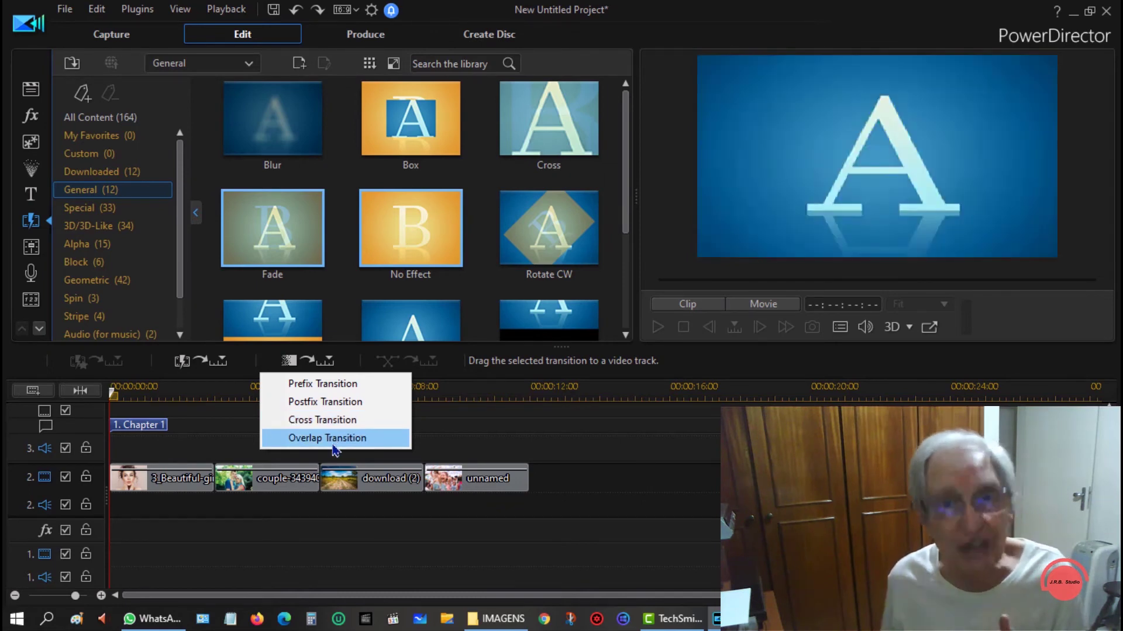
{"action": "left_click", "coordinate": [334, 425]}
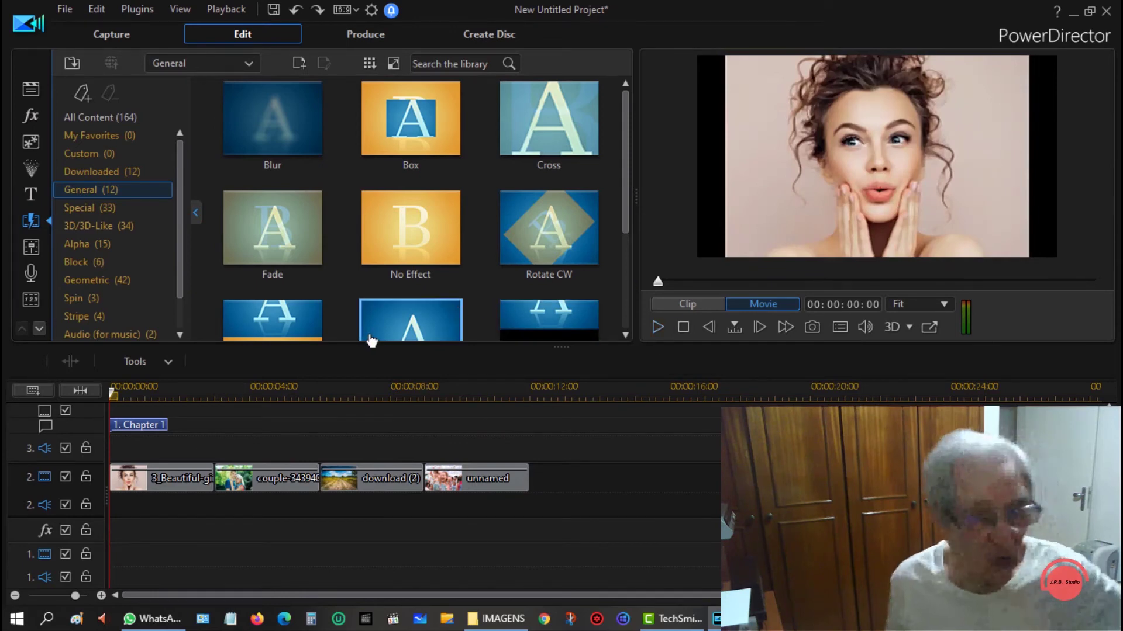
- With No Effect selected, apply the fading transition to all clips as an Overlap Transition
{"action": "left_click", "coordinate": [380, 252]}
{"action": "left_click", "coordinate": [328, 361]}
{"action": "left_click", "coordinate": [328, 438]}
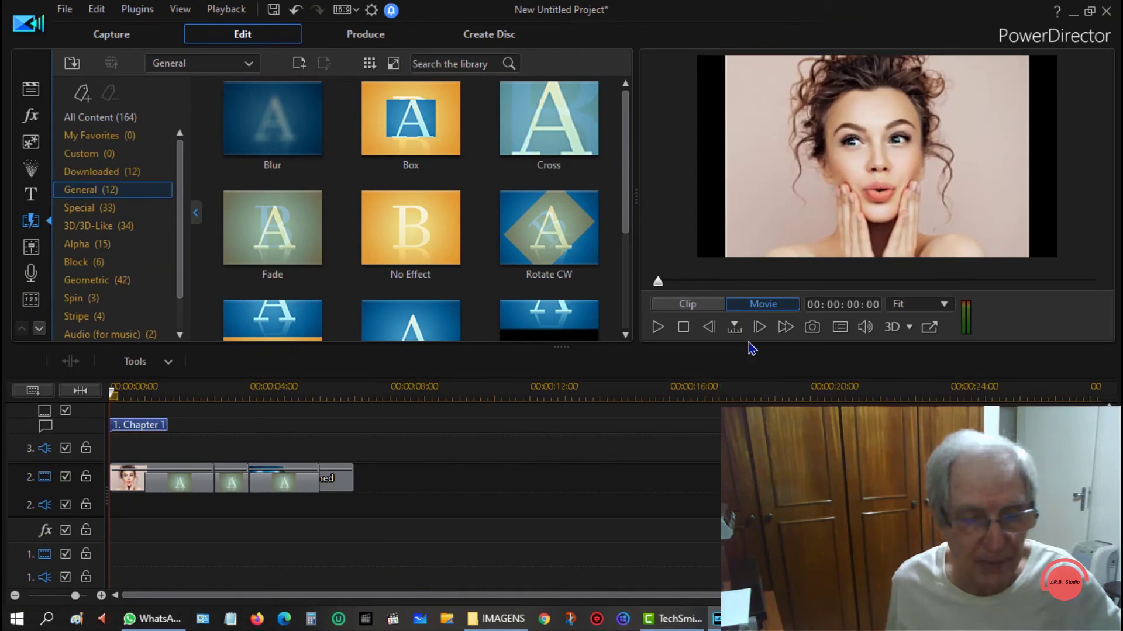